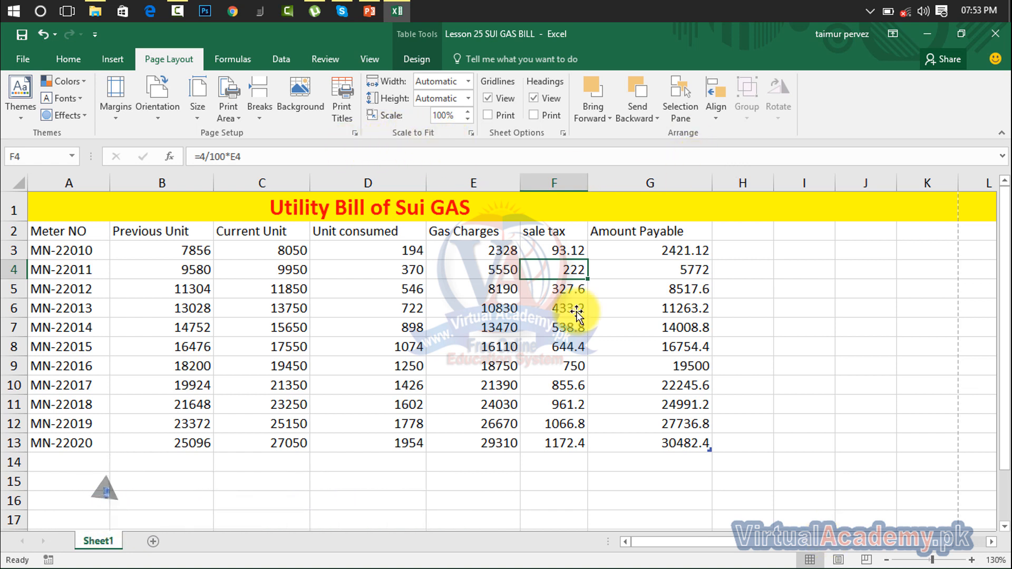
# - Scale the printout width to 3 pages, and reset the width to Automatic
pyautogui.click(607, 349)
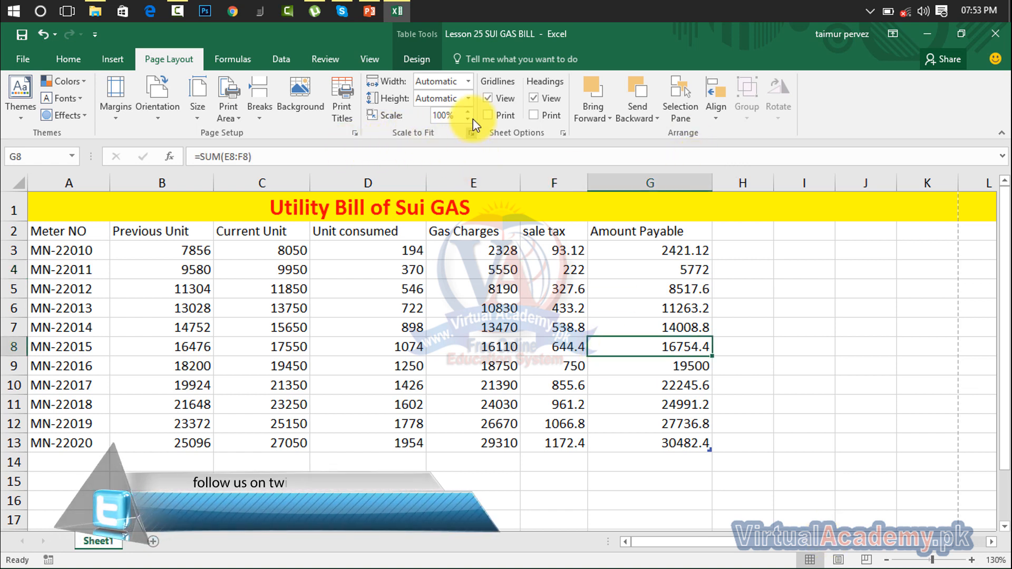
pyautogui.click(469, 84)
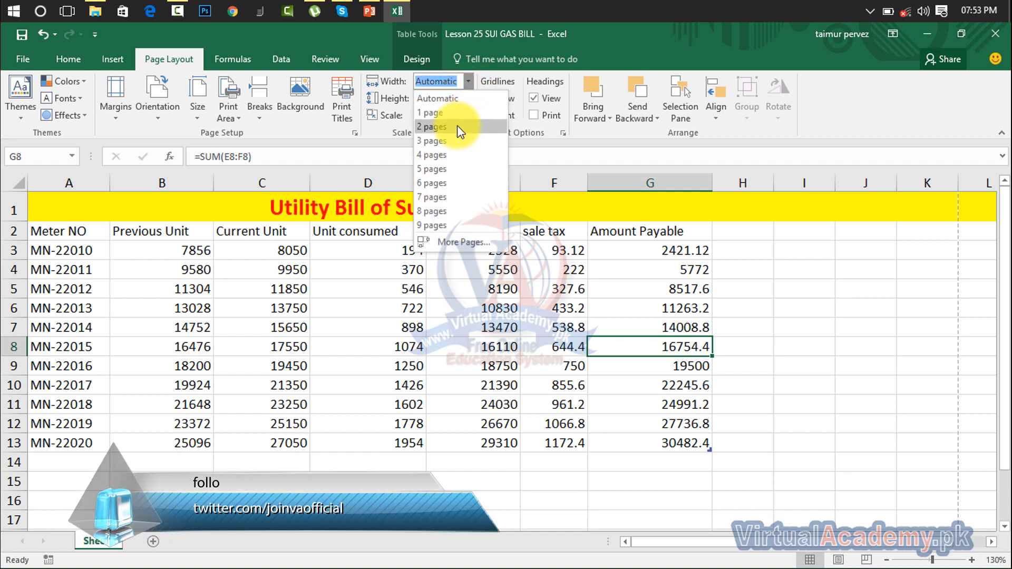
pyautogui.click(861, 374)
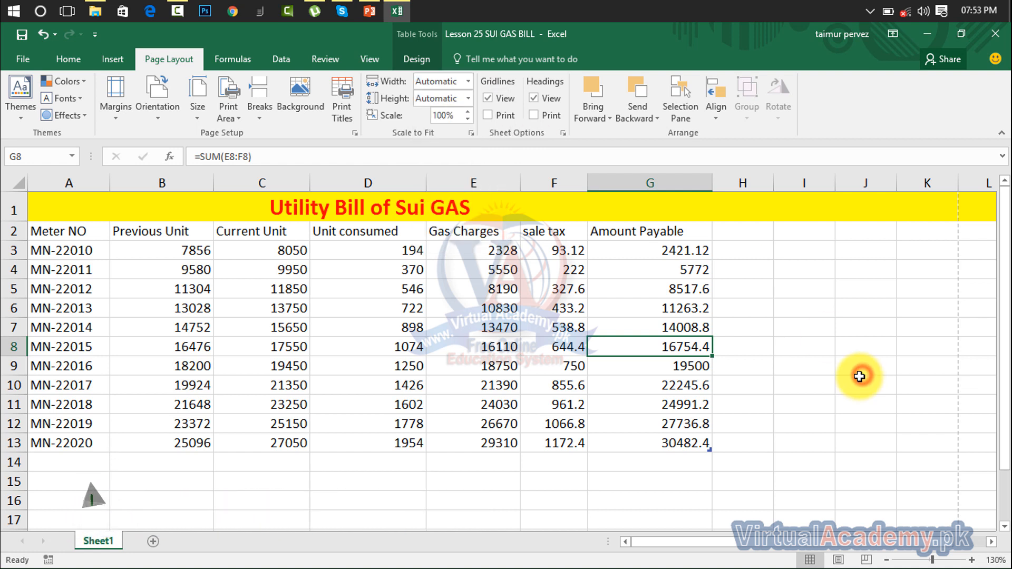
pyautogui.click(467, 80)
pyautogui.press('Escape')
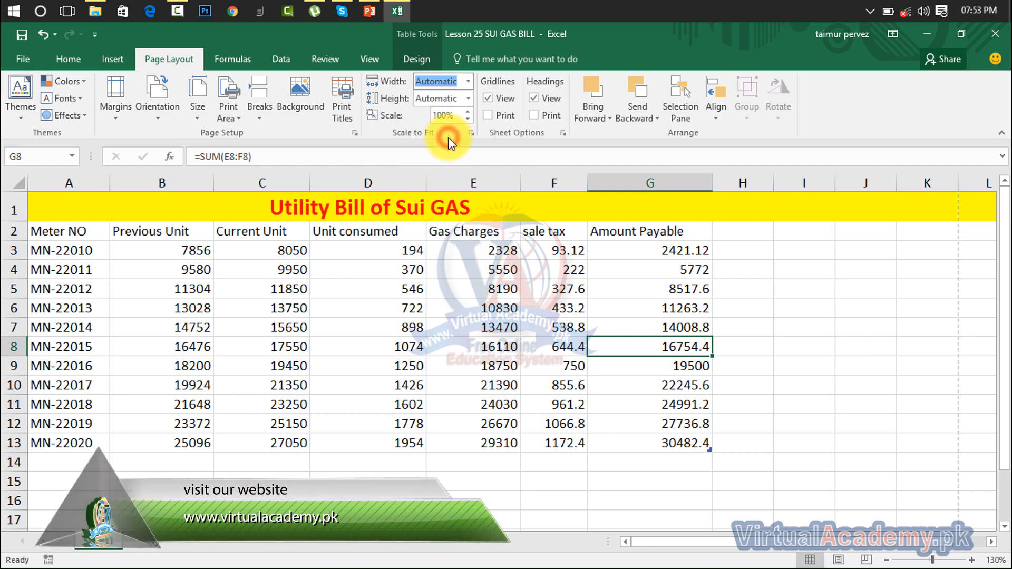
pyautogui.click(448, 137)
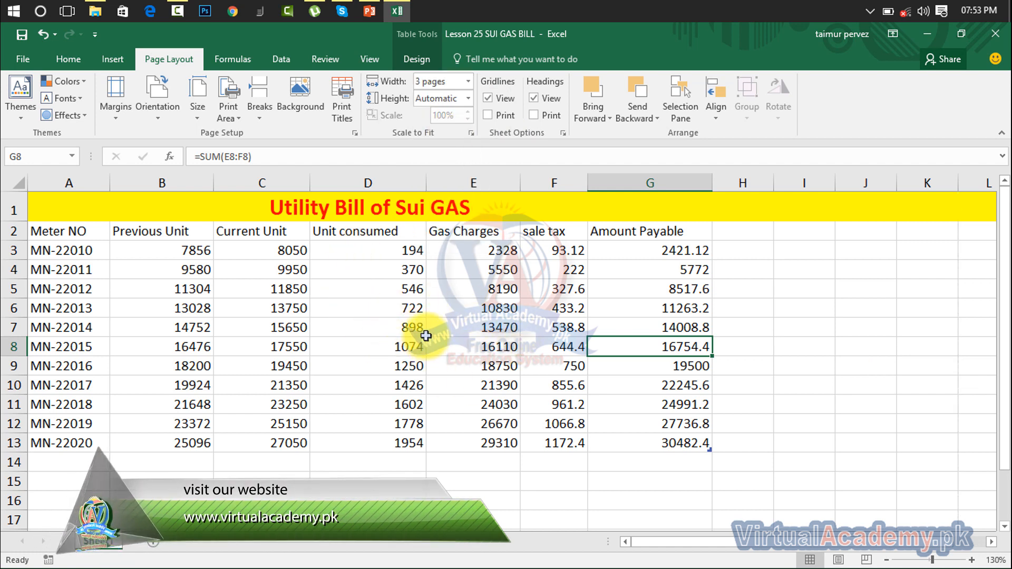
pyautogui.click(956, 285)
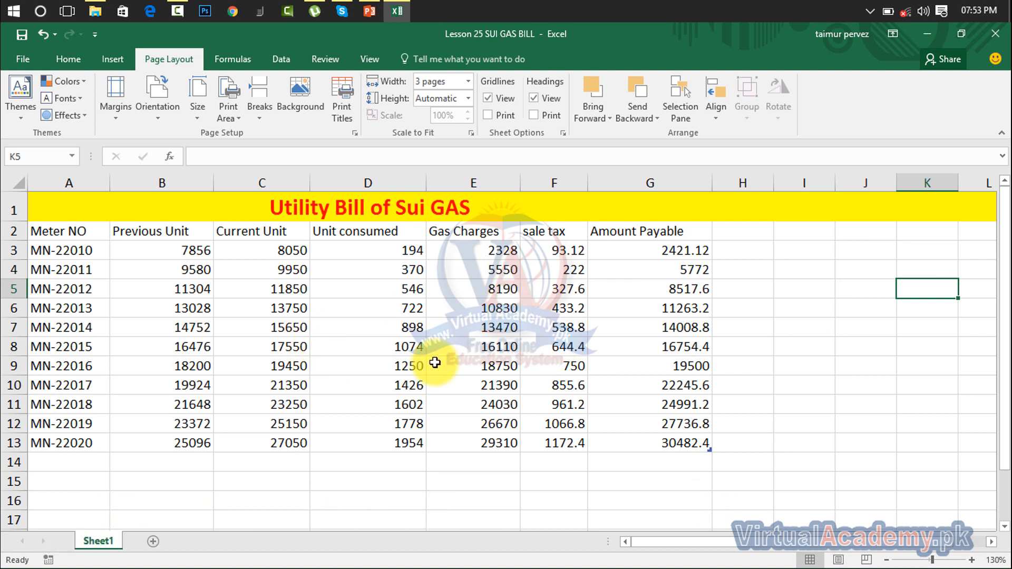
pyautogui.click(467, 81)
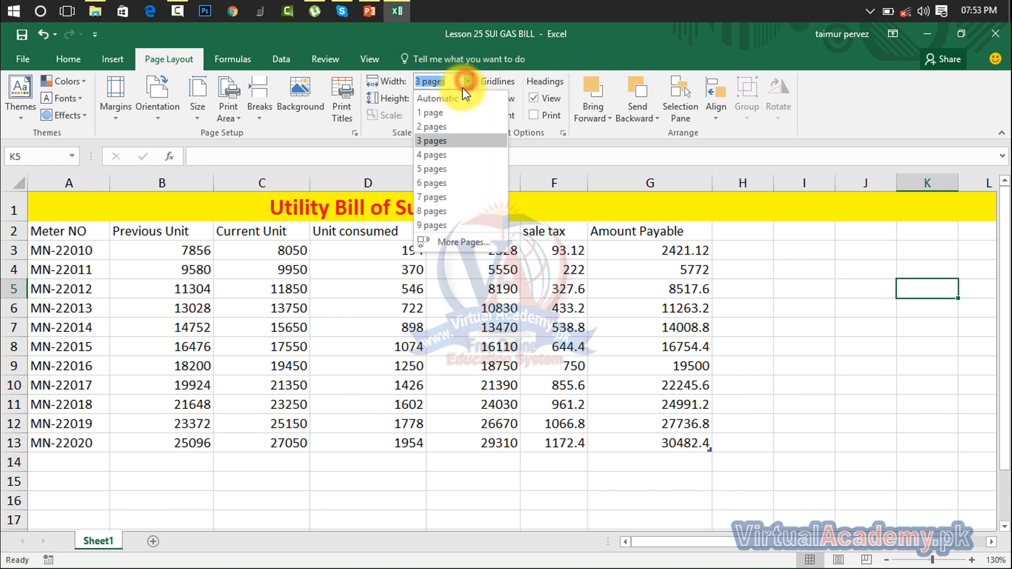
pyautogui.click(459, 97)
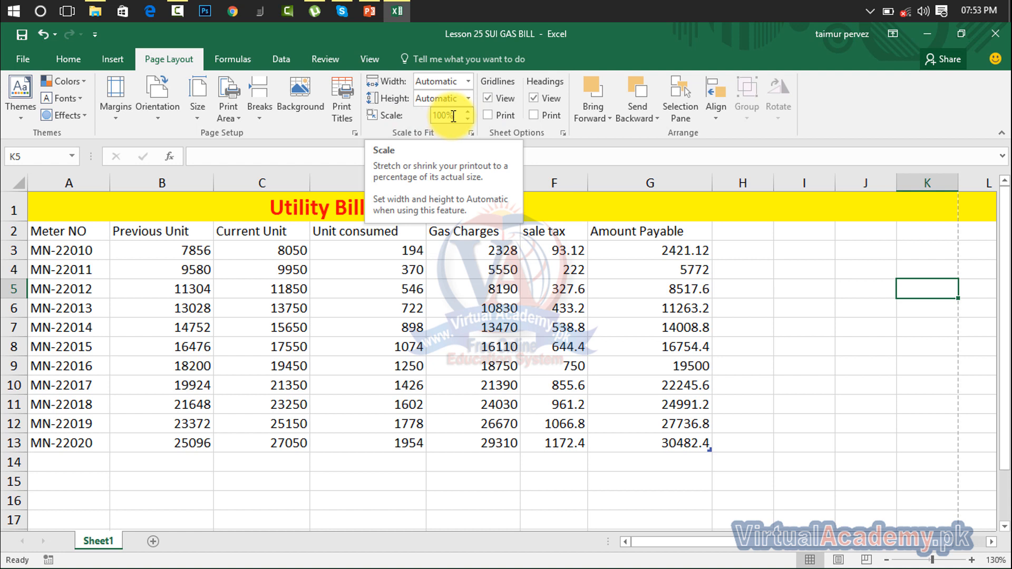
# - Hide the sheet's gridlines and show them again, and check in the print preview whether gridlines are printed
pyautogui.click(489, 99)
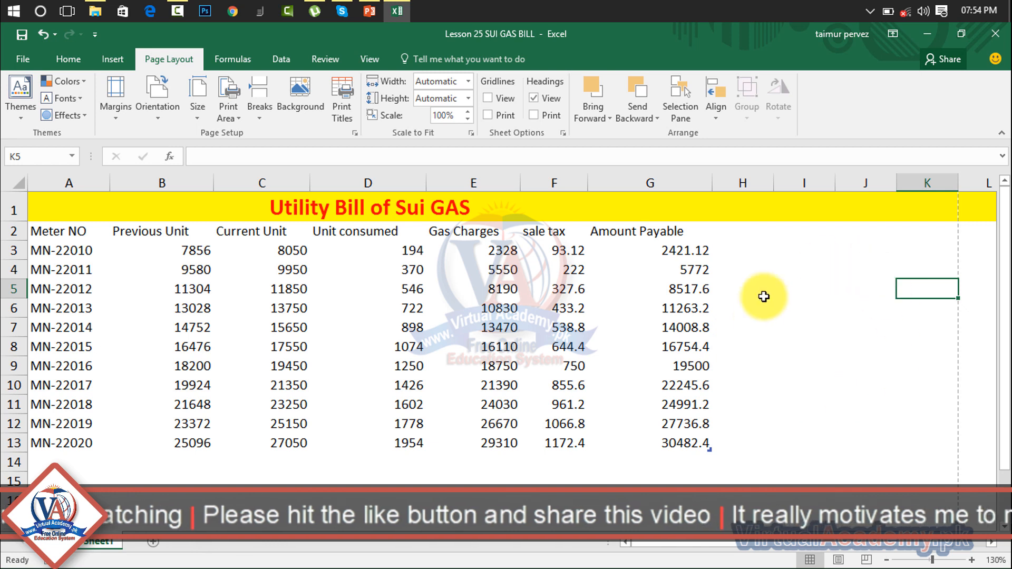
pyautogui.click(487, 100)
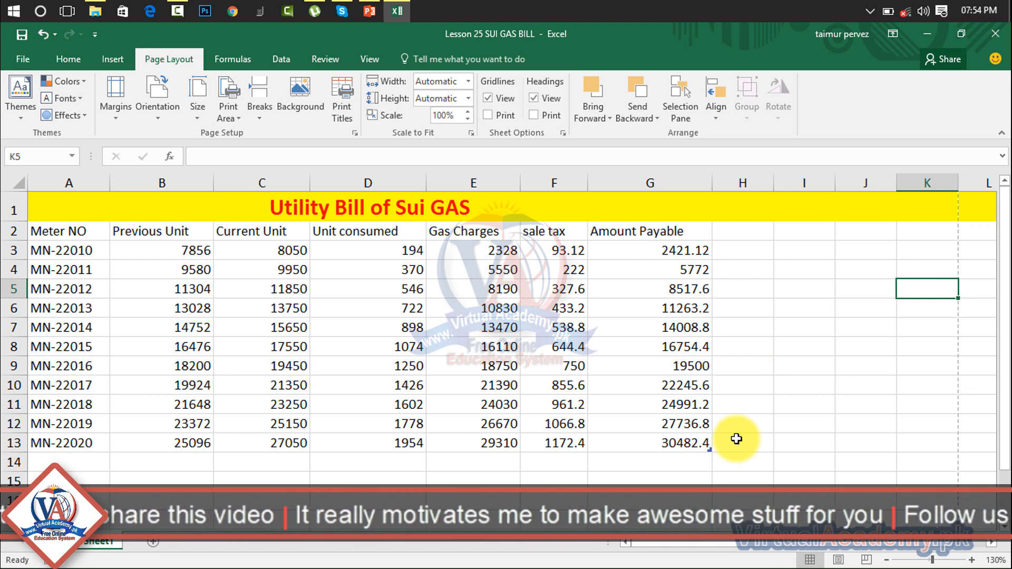
pyautogui.click(23, 60)
pyautogui.click(38, 260)
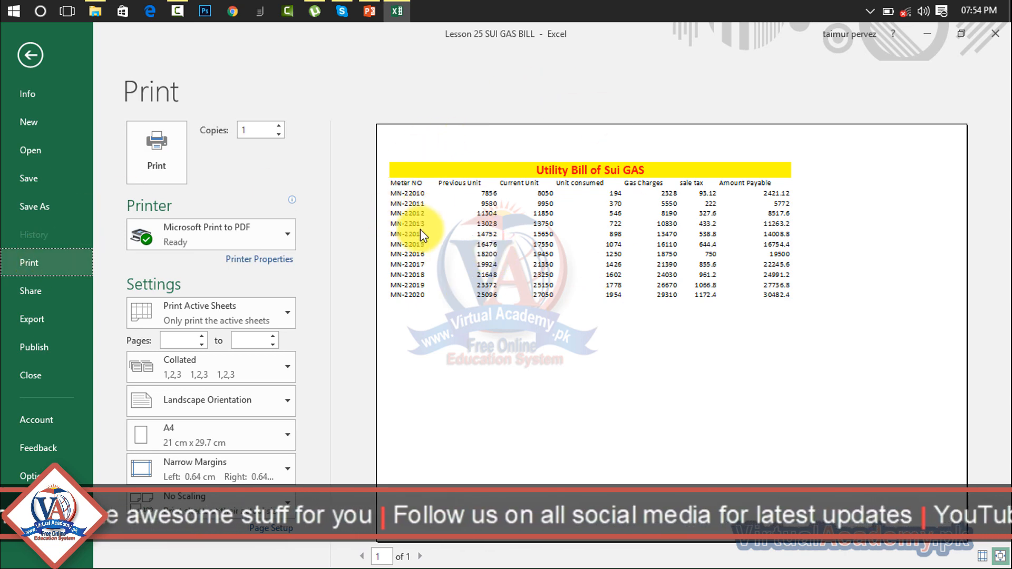
pyautogui.click(28, 56)
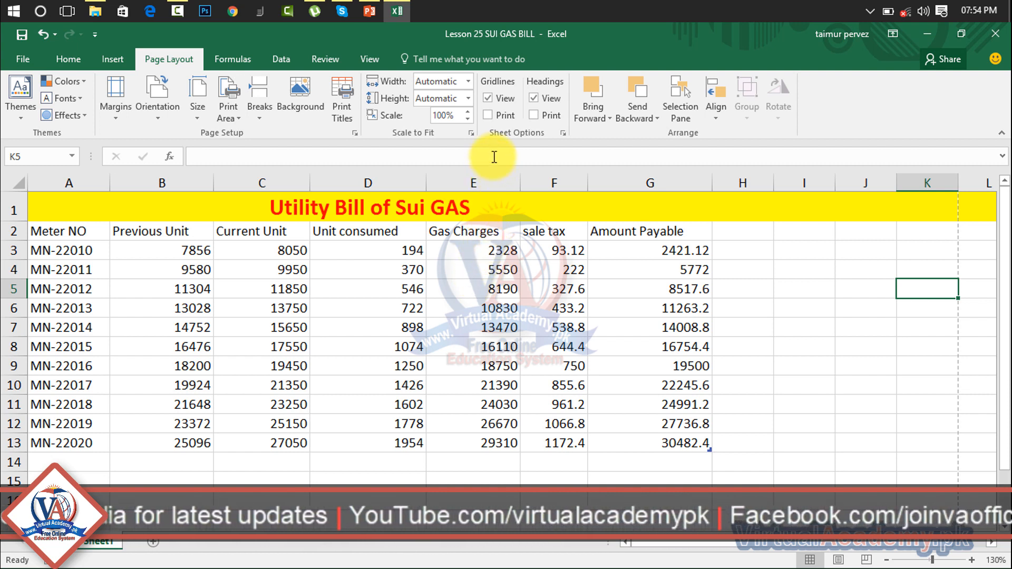
# - Enable gridline printing, inspect the gas bill table in the print preview, and disable gridline printing again
pyautogui.click(489, 118)
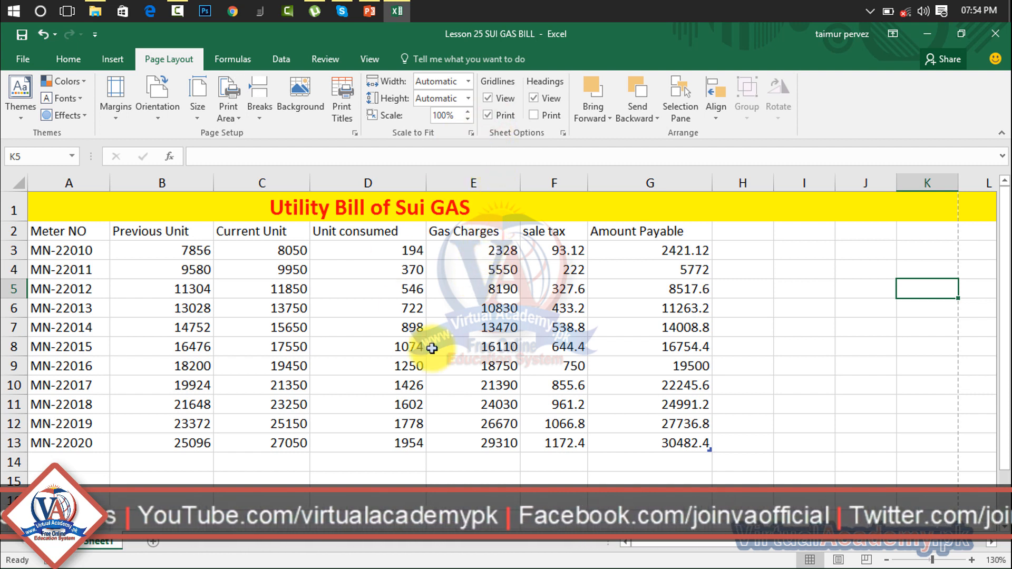
pyautogui.click(7, 53)
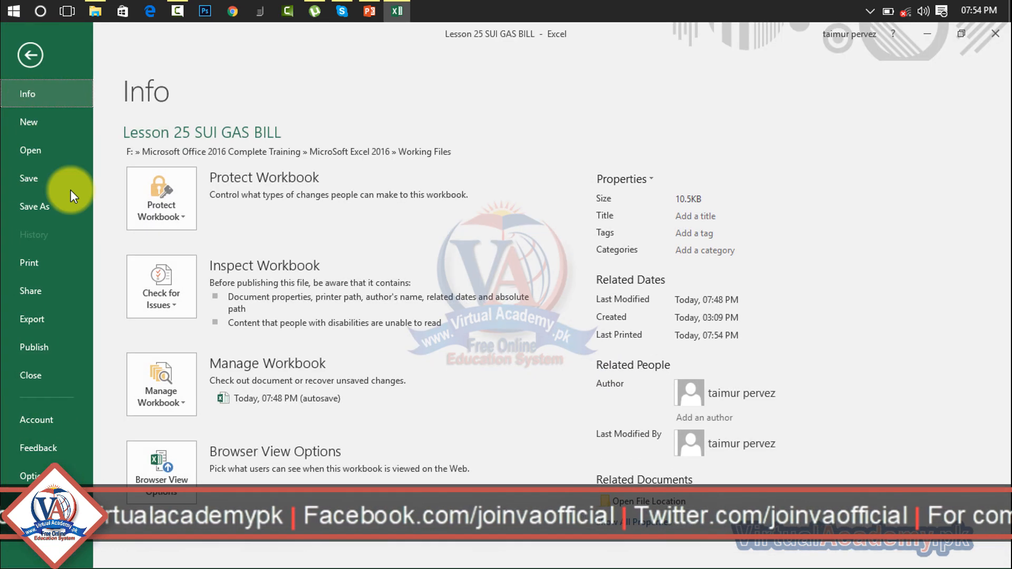
pyautogui.click(62, 260)
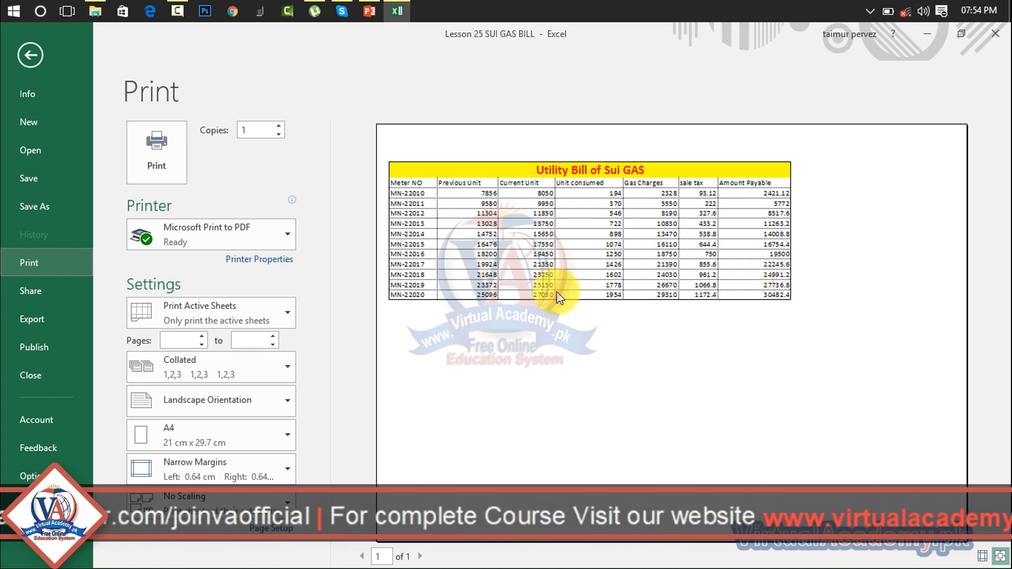
pyautogui.click(32, 50)
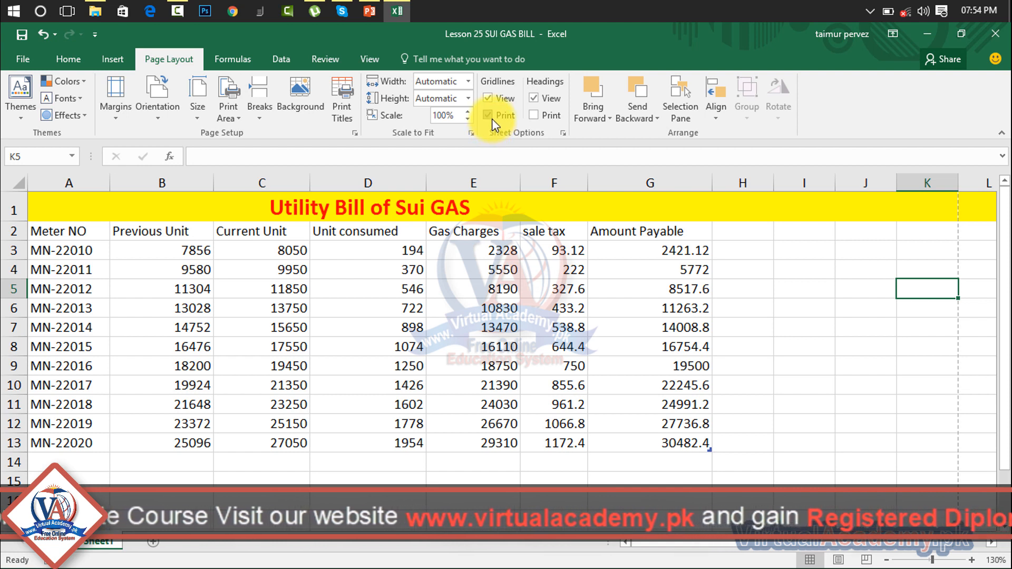
pyautogui.click(492, 119)
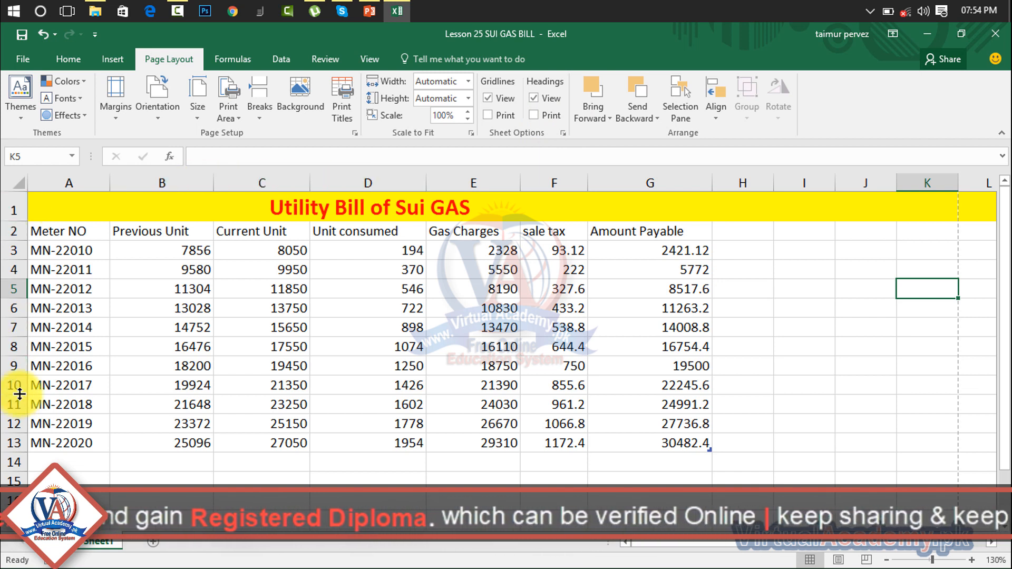
# - Hide the row and column headings and show them again, and check the print preview for headings
pyautogui.click(536, 99)
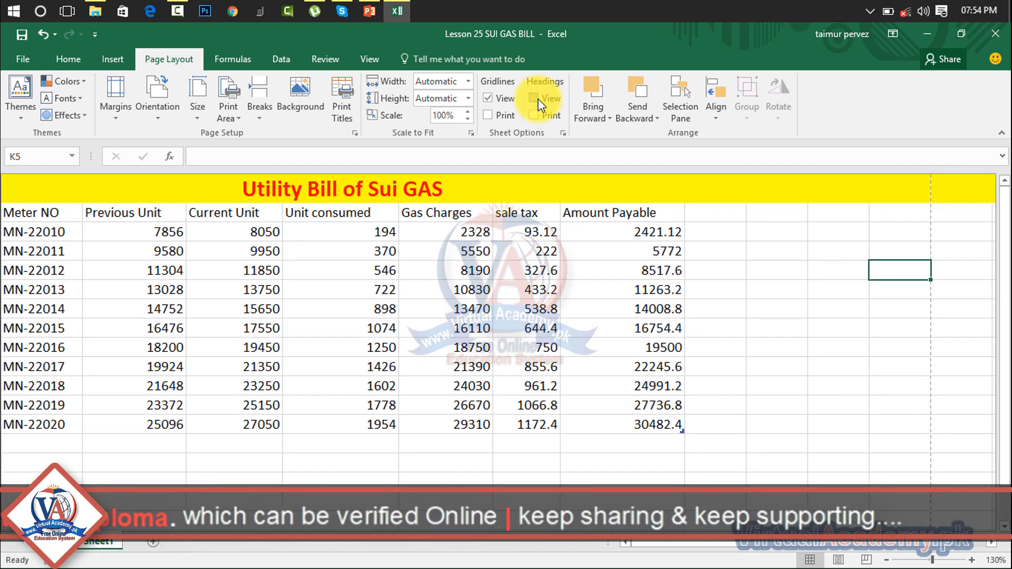
pyautogui.click(537, 99)
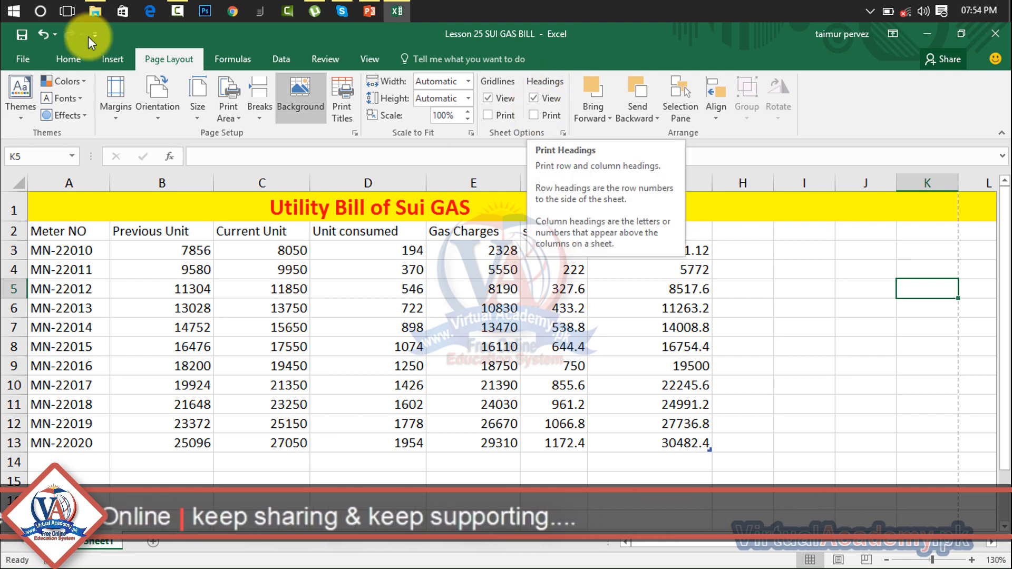
pyautogui.click(26, 65)
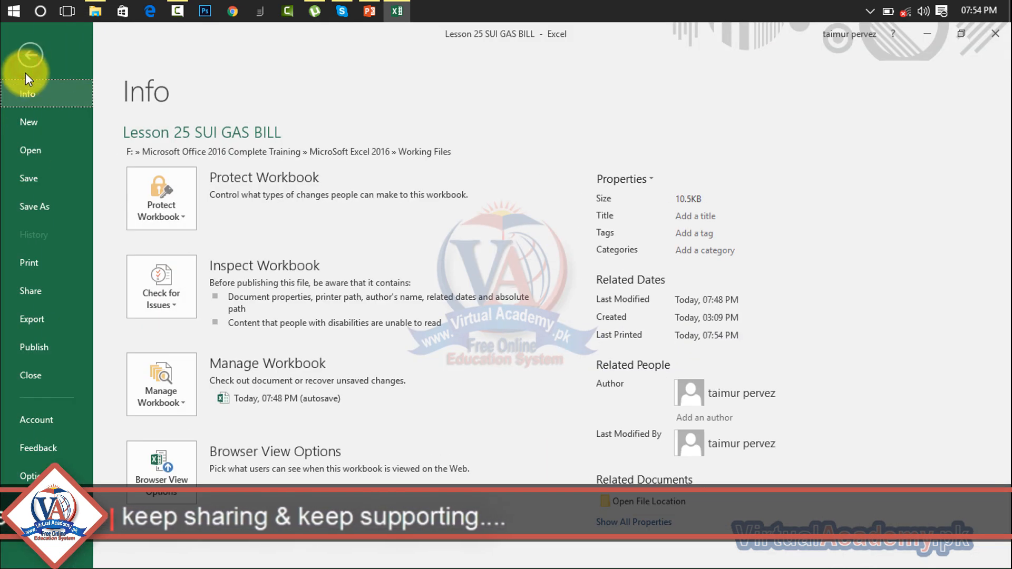
pyautogui.click(54, 259)
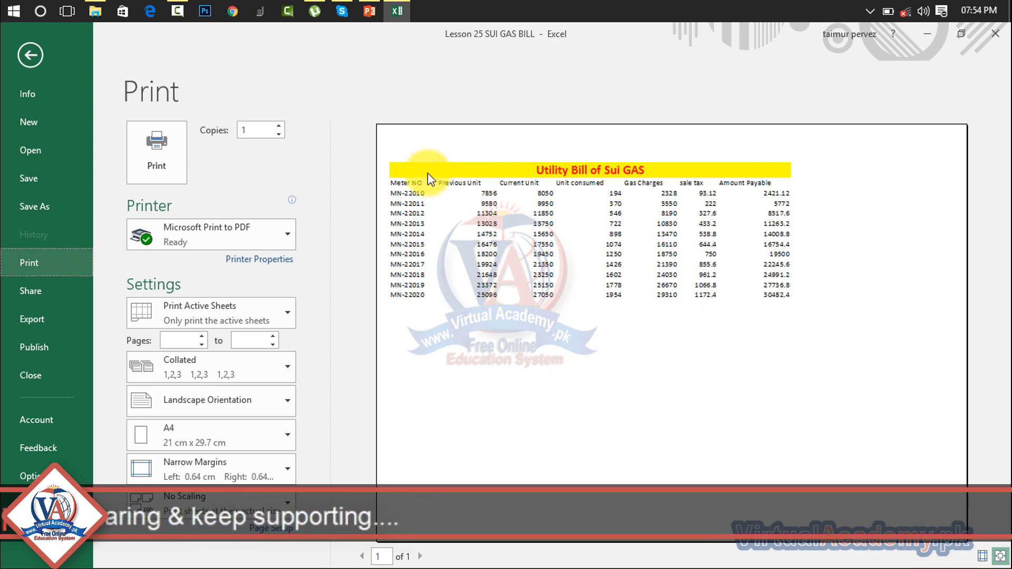
pyautogui.click(30, 57)
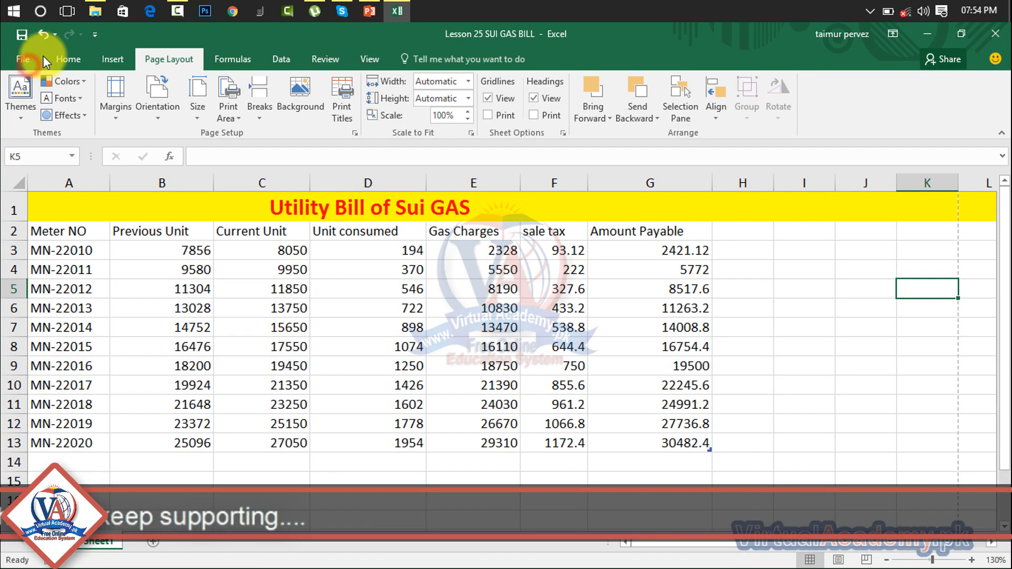
# - Enable printing of row and column headings, inspect the print preview, and disable heading printing again
pyautogui.click(534, 114)
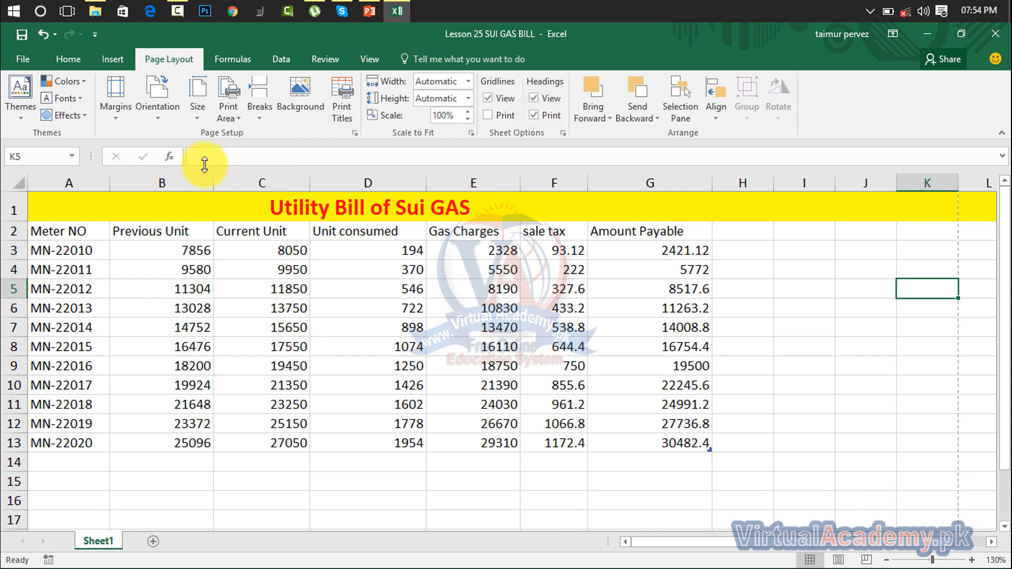
pyautogui.click(20, 55)
pyautogui.click(72, 259)
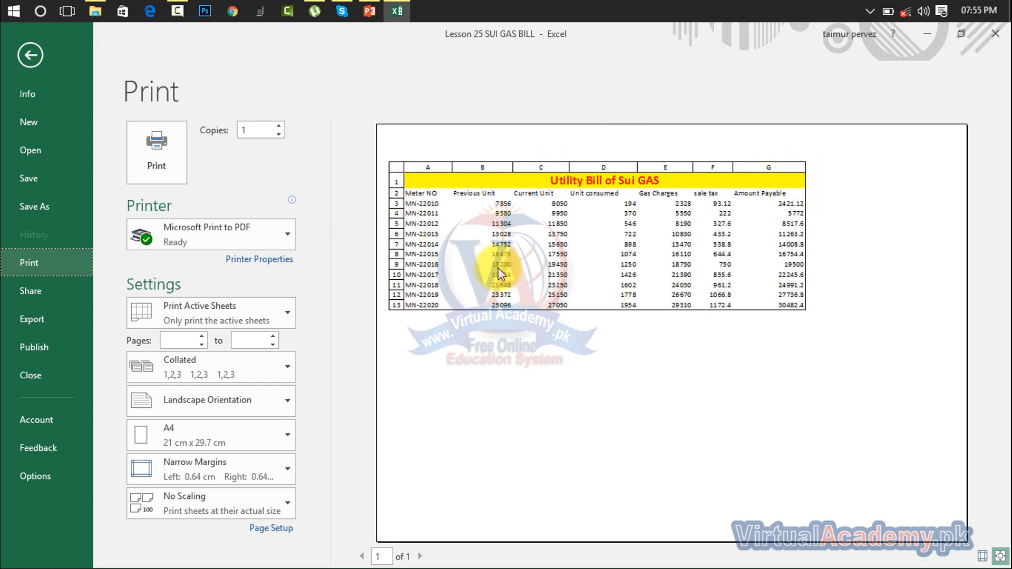
pyautogui.click(32, 66)
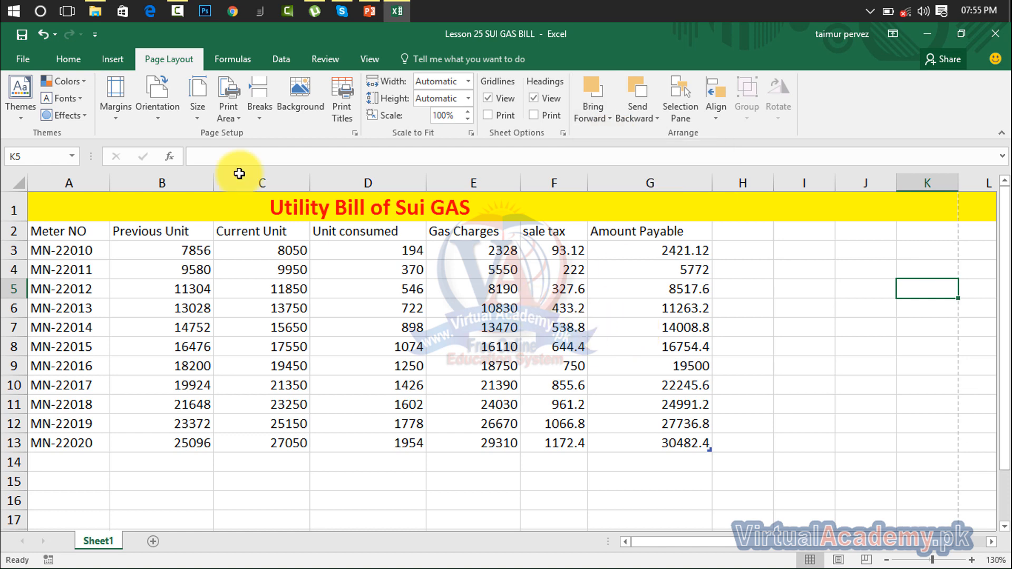
# - Draw a rectangle shape about 3.85 cm high and 7.04 cm wide over the middle of the table
pyautogui.click(116, 57)
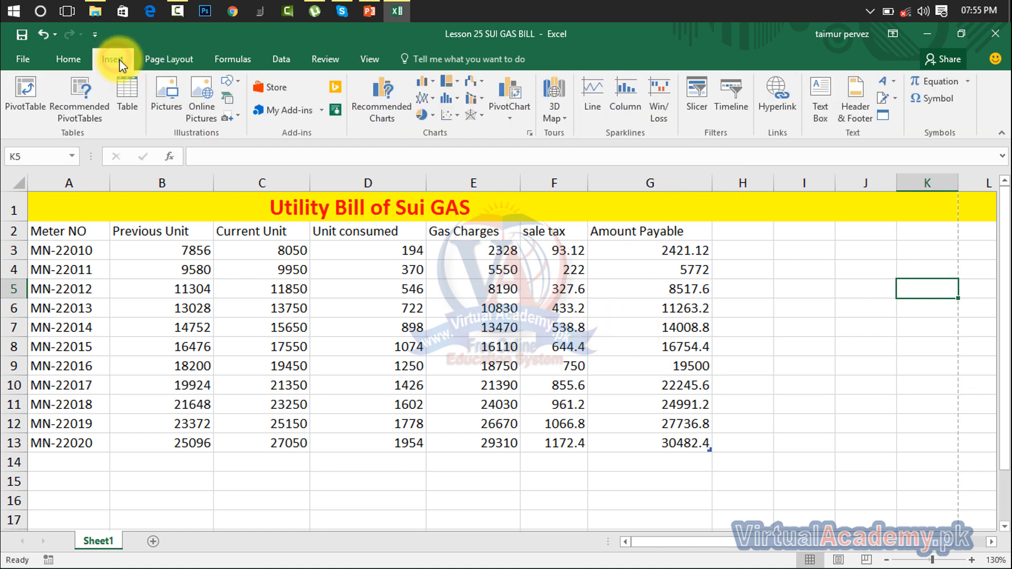
pyautogui.click(159, 103)
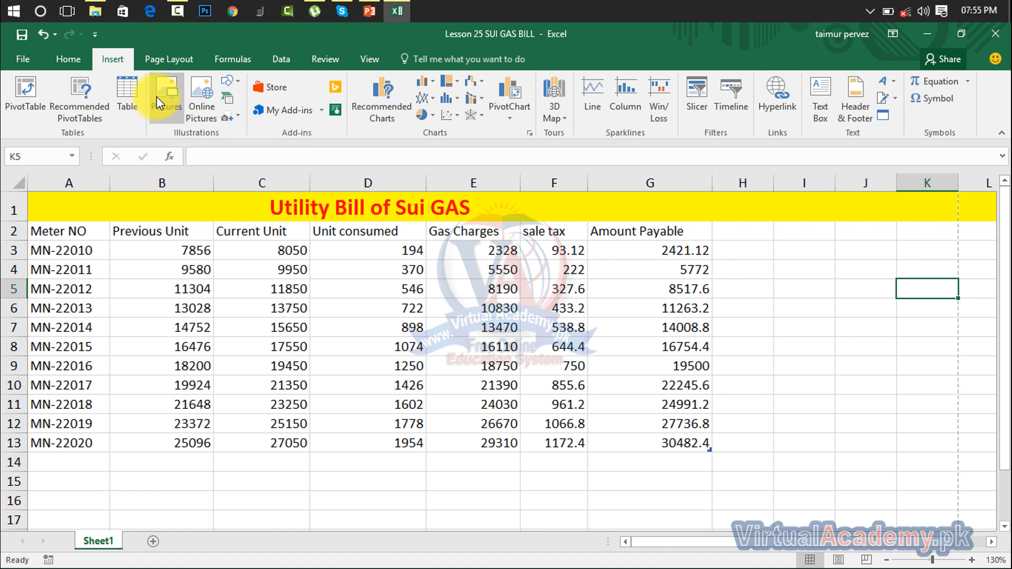
pyautogui.click(232, 83)
pyautogui.click(270, 115)
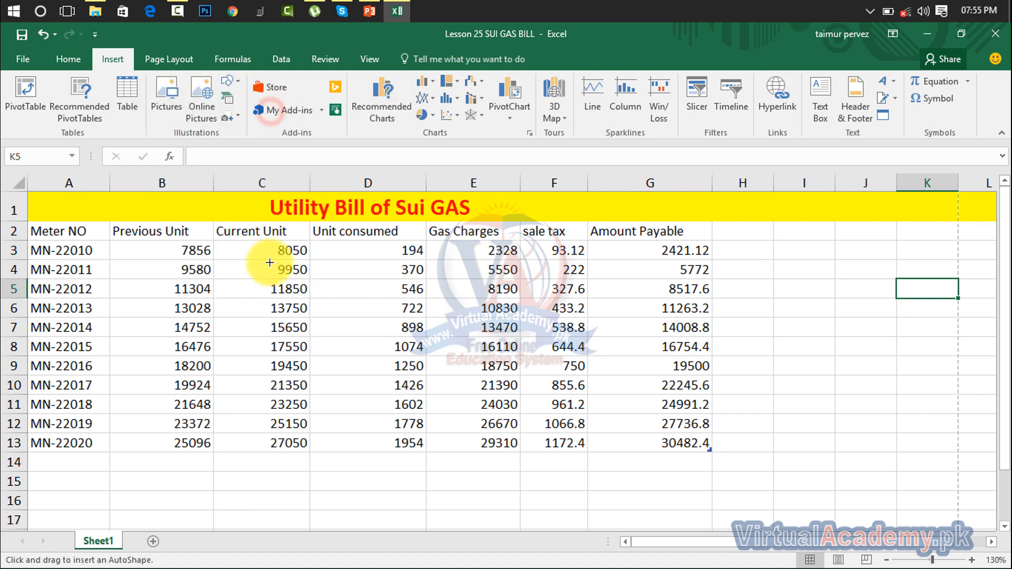
pyautogui.moveTo(282, 294)
pyautogui.mouseDown()
pyautogui.moveTo(362, 306)
pyautogui.moveTo(518, 443)
pyautogui.moveTo(539, 433)
pyautogui.mouseUp()
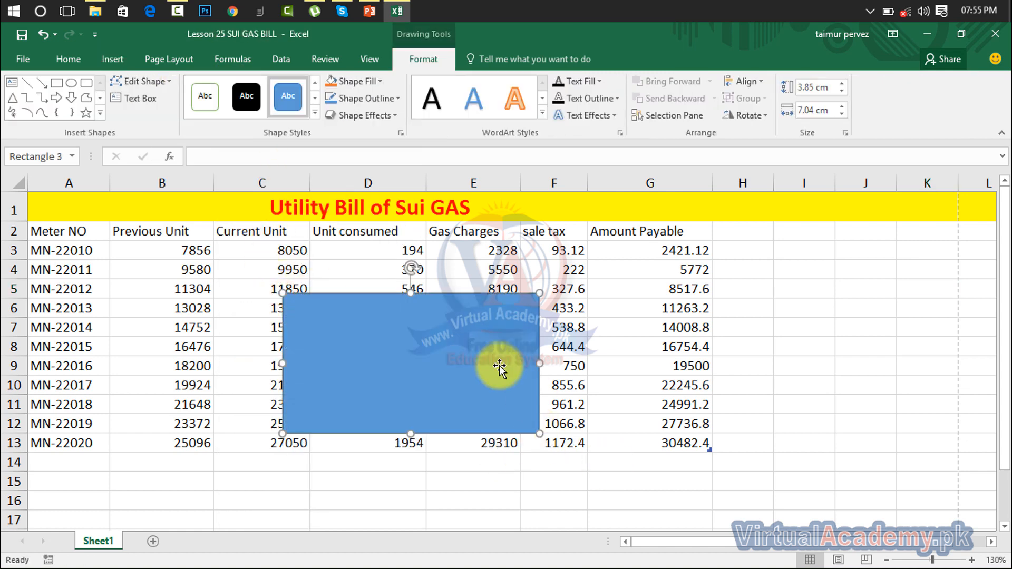
# - Draw an oval about 3.87 cm high and 6.23 cm wide overlapping the rectangle's lower-right corner, and apply the orange filled theme style
pyautogui.moveTo(416, 345); pyautogui.dragTo(626, 476)
pyautogui.click(71, 83)
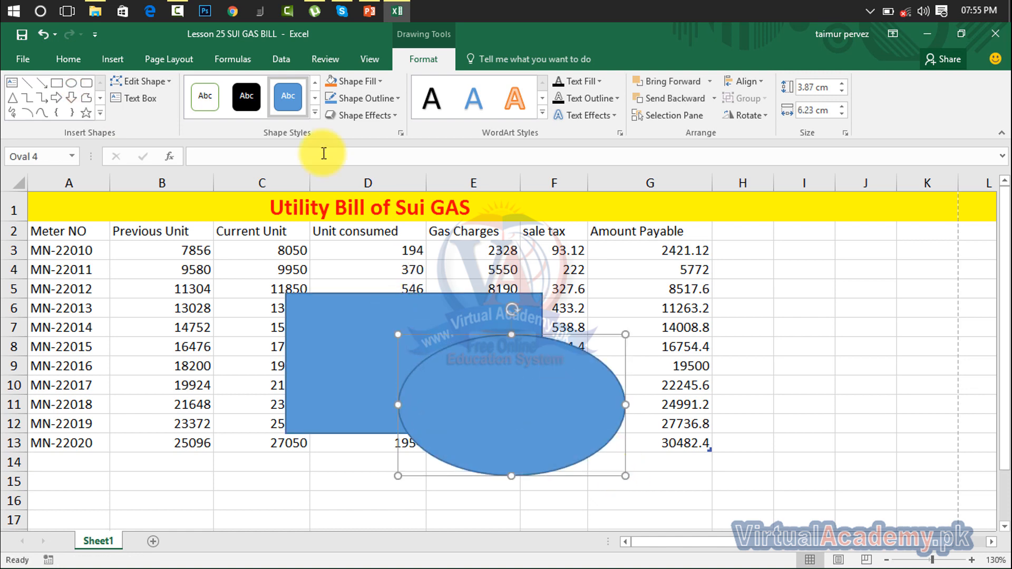
pyautogui.click(315, 113)
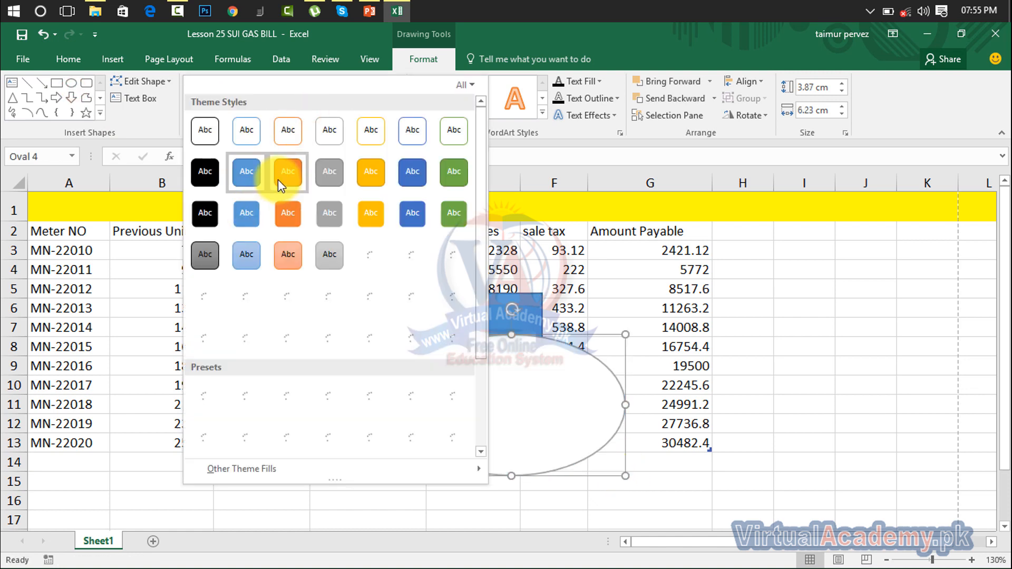
pyautogui.click(278, 179)
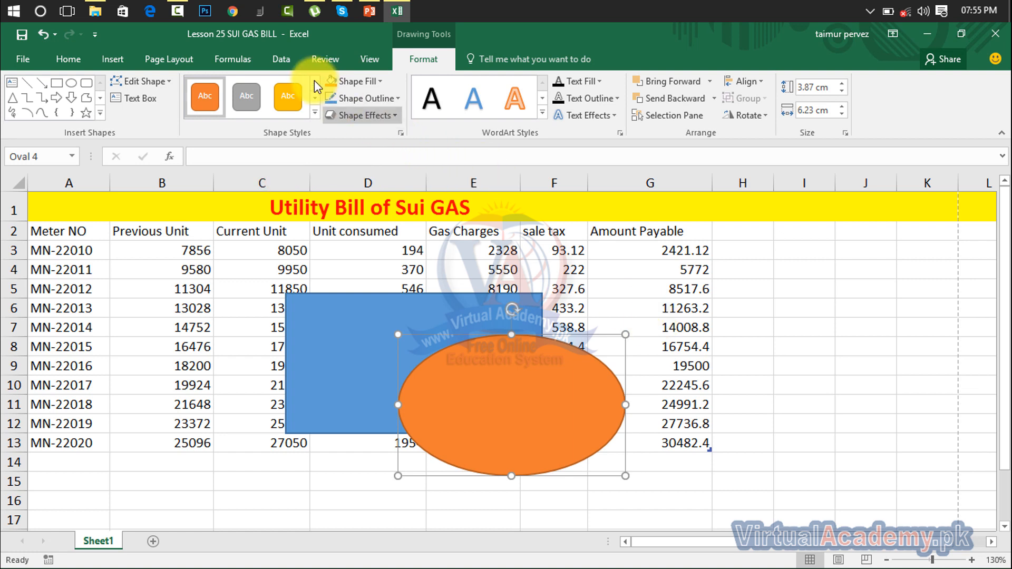
# - Send the orange oval backward one level so it lies behind the blue rectangle
pyautogui.click(149, 60)
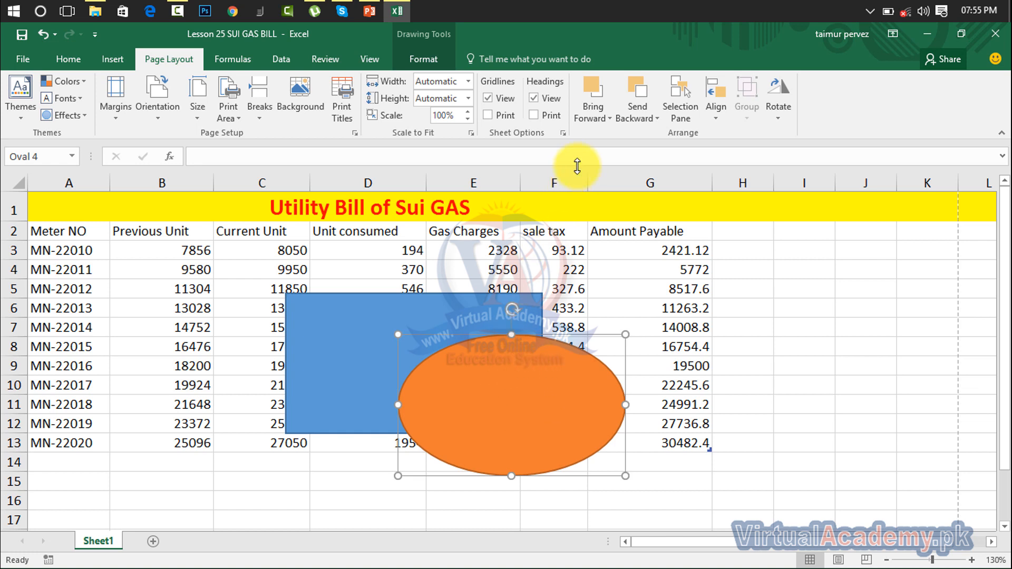
pyautogui.click(646, 115)
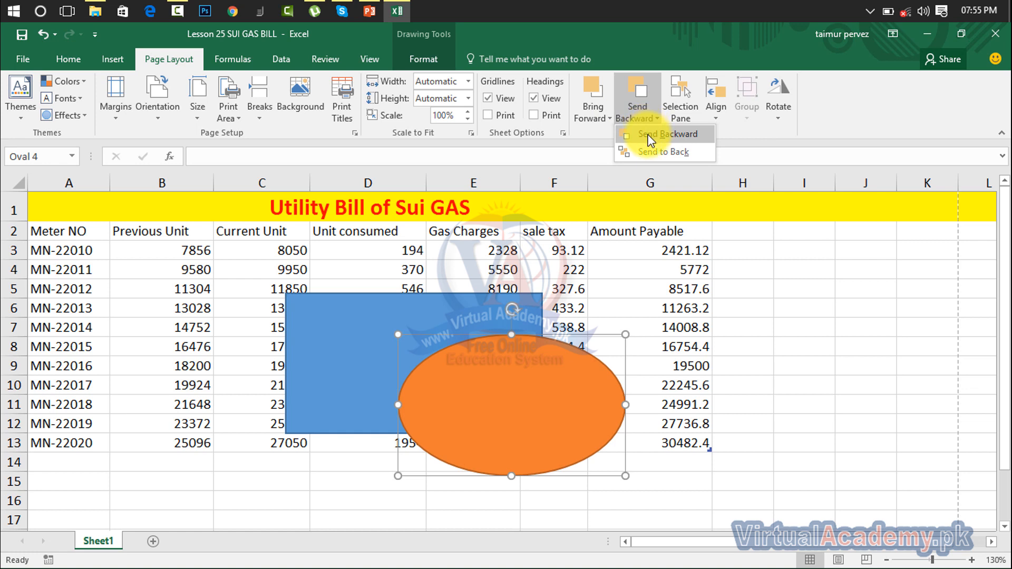
pyautogui.click(648, 135)
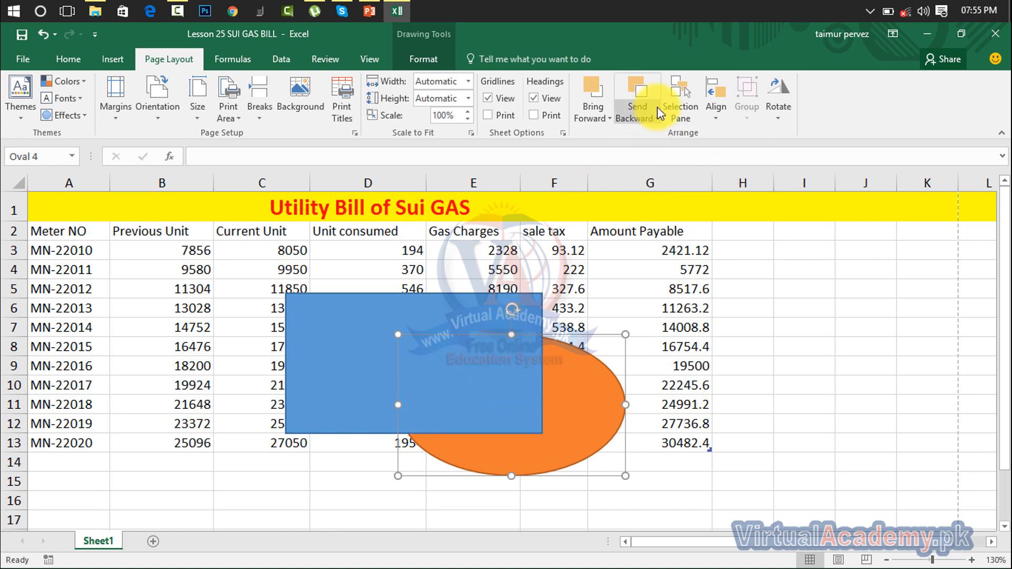
# - Send the orange oval to the back, and bring it forward one level in front of the blue rectangle
pyautogui.click(657, 106)
pyautogui.click(643, 149)
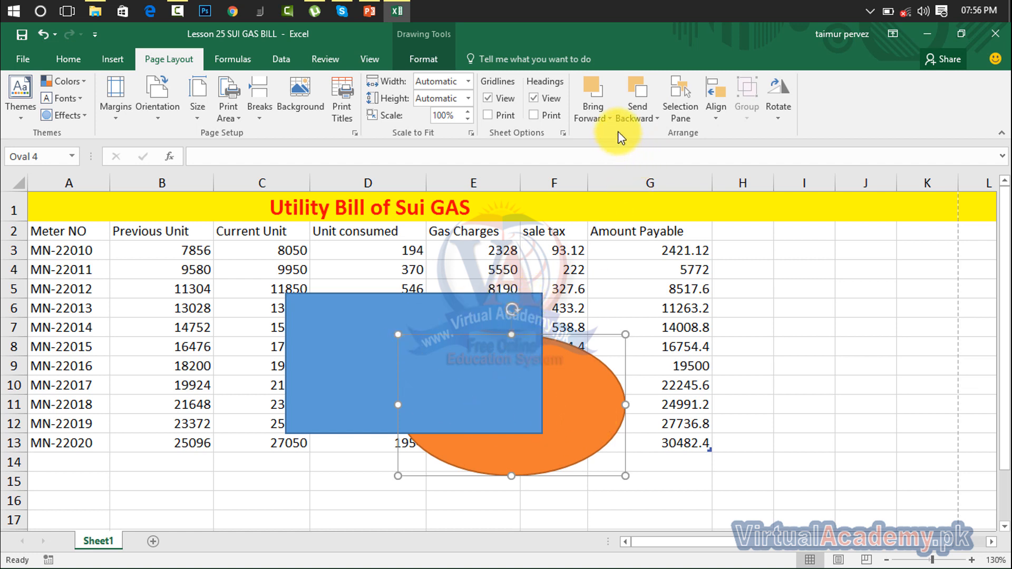
pyautogui.click(606, 115)
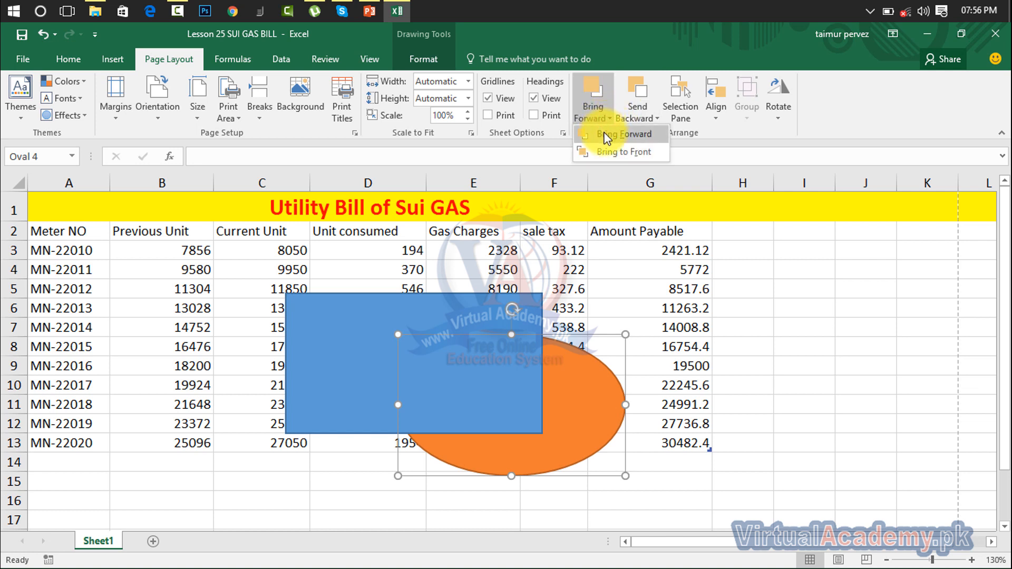
pyautogui.click(606, 130)
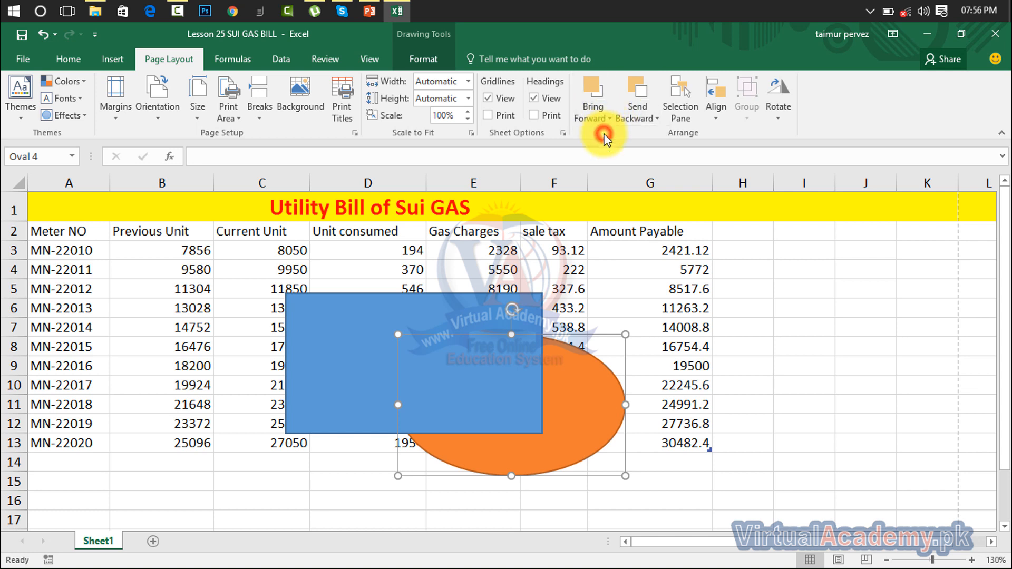
pyautogui.click(604, 107)
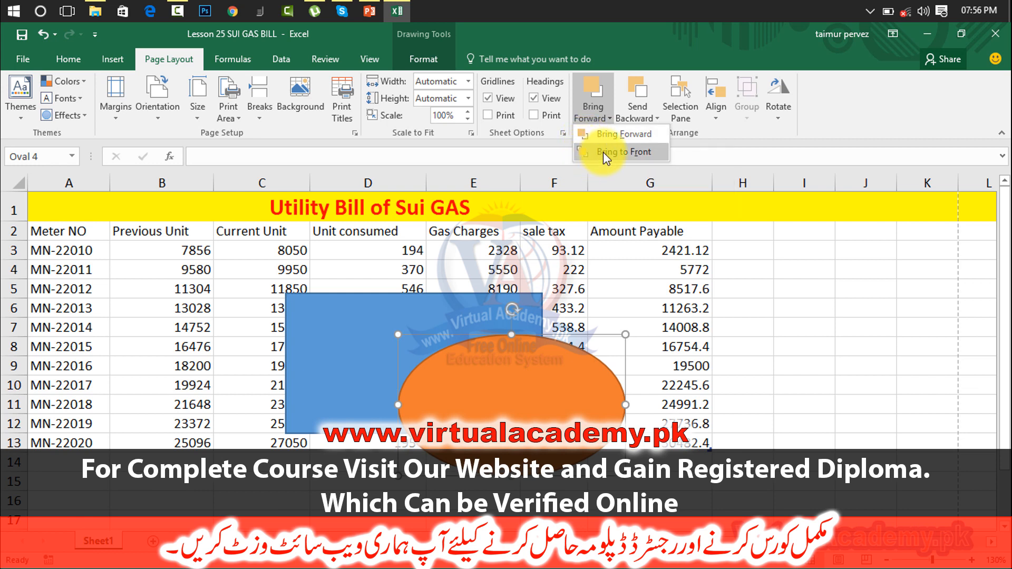
pyautogui.click(469, 421)
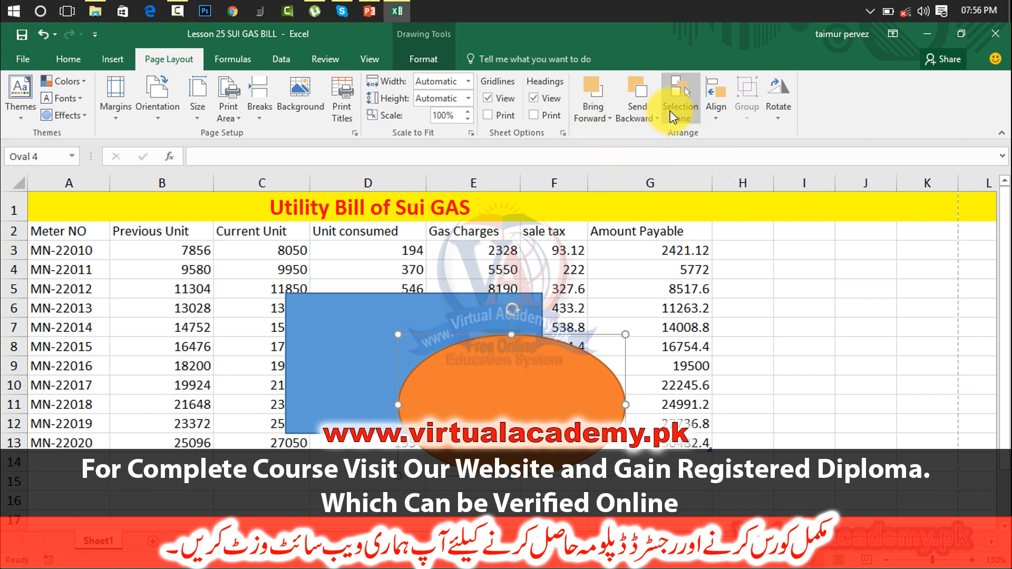
# - Display the Selection pane, and individually hide and reshow the oval and the rectangle
pyautogui.click(681, 111)
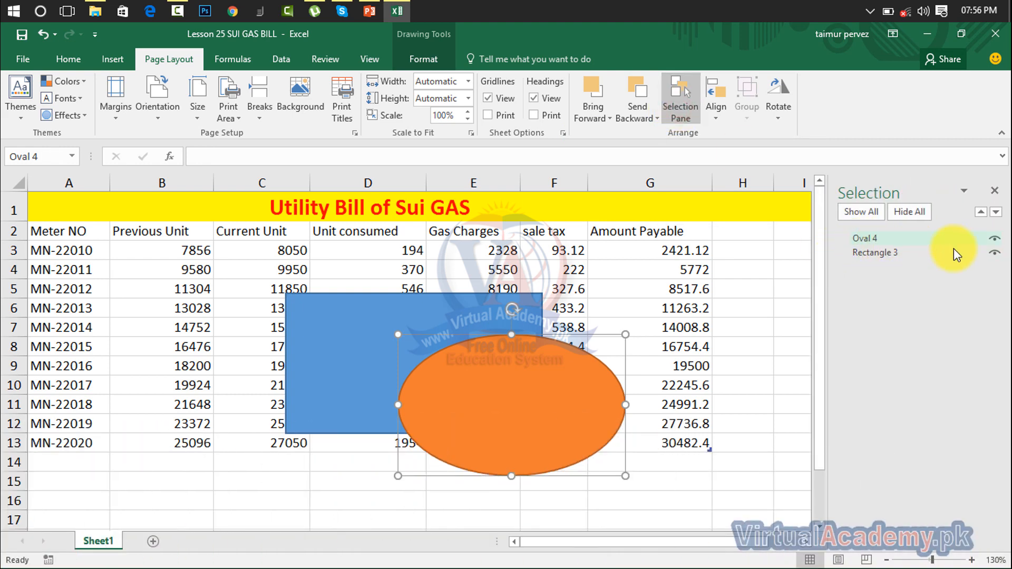
pyautogui.click(995, 241)
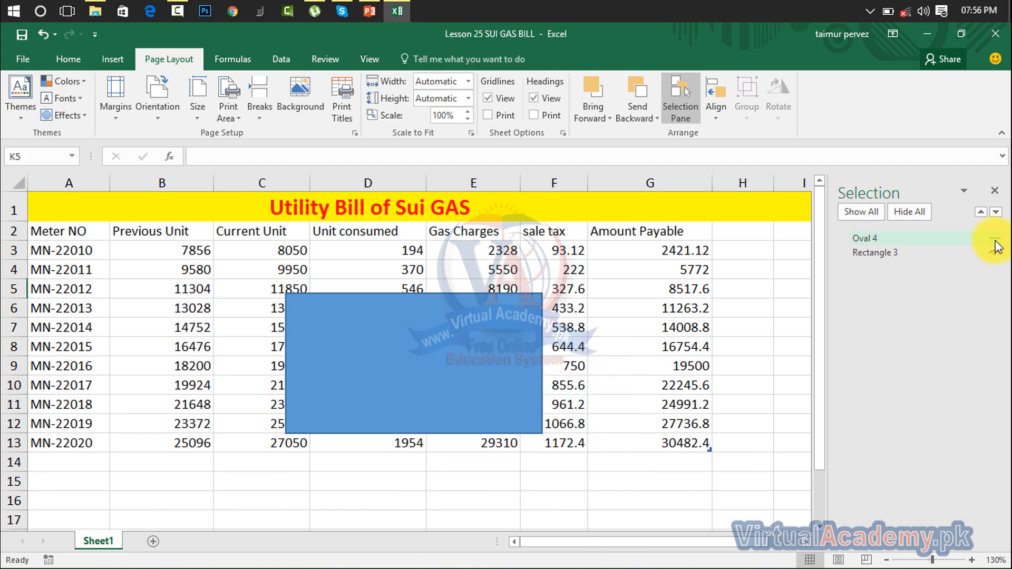
pyautogui.click(995, 242)
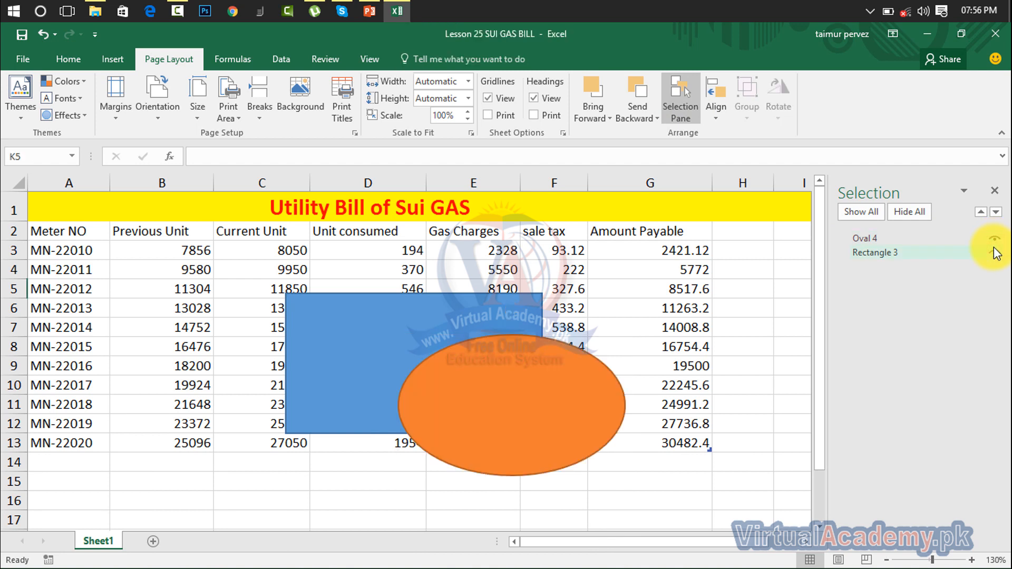
pyautogui.click(995, 253)
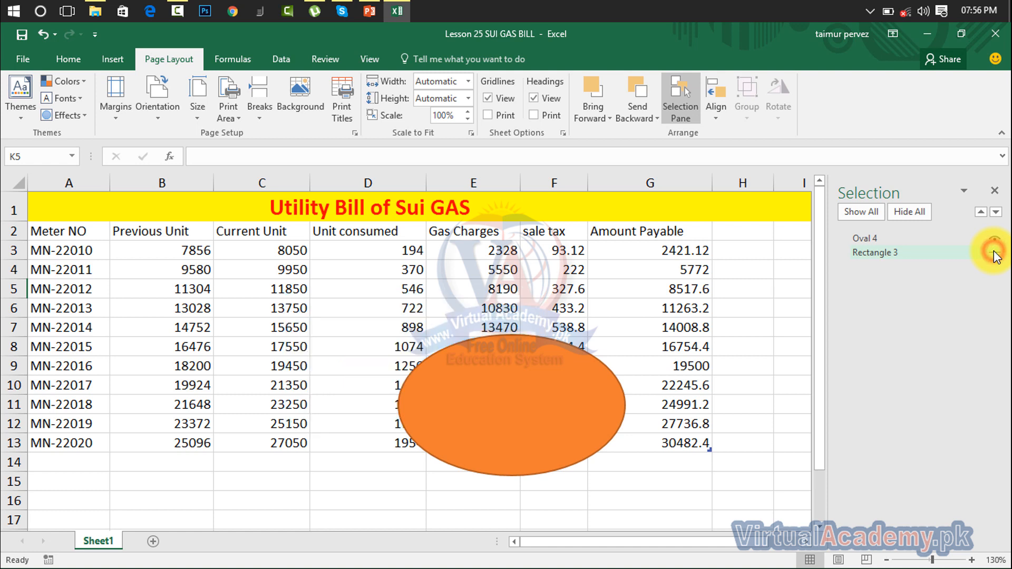
pyautogui.click(995, 253)
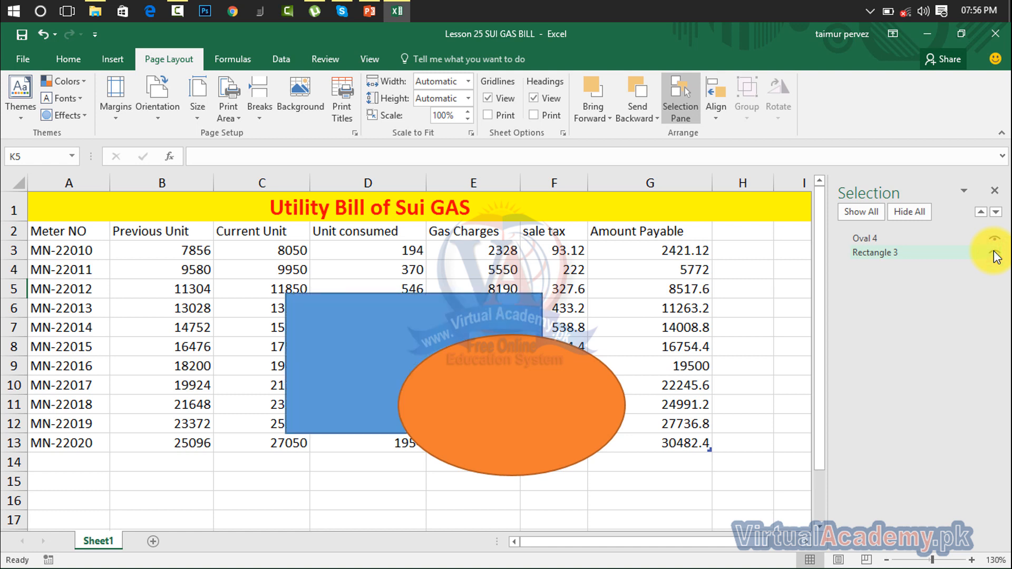
pyautogui.click(996, 255)
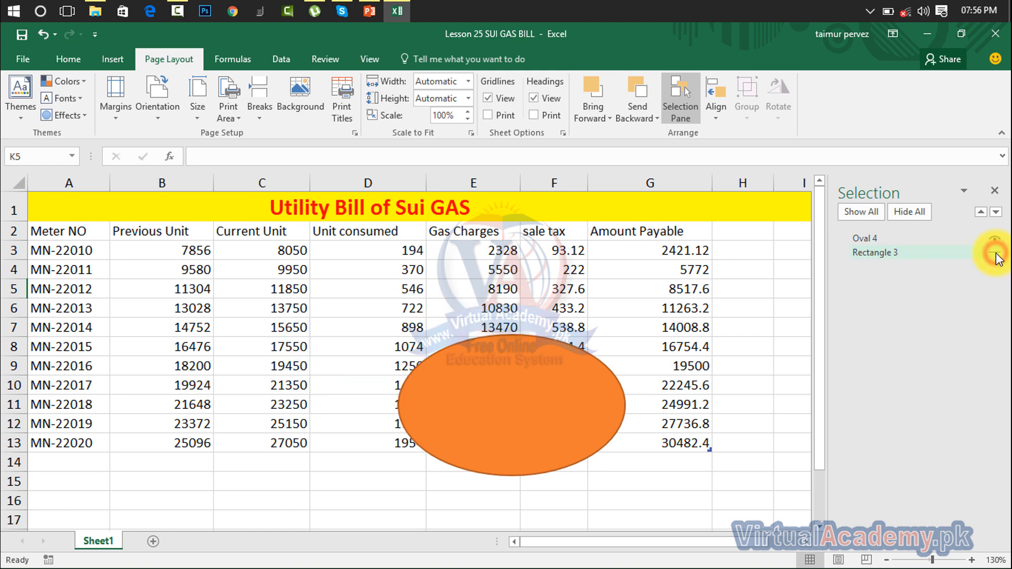
pyautogui.click(996, 255)
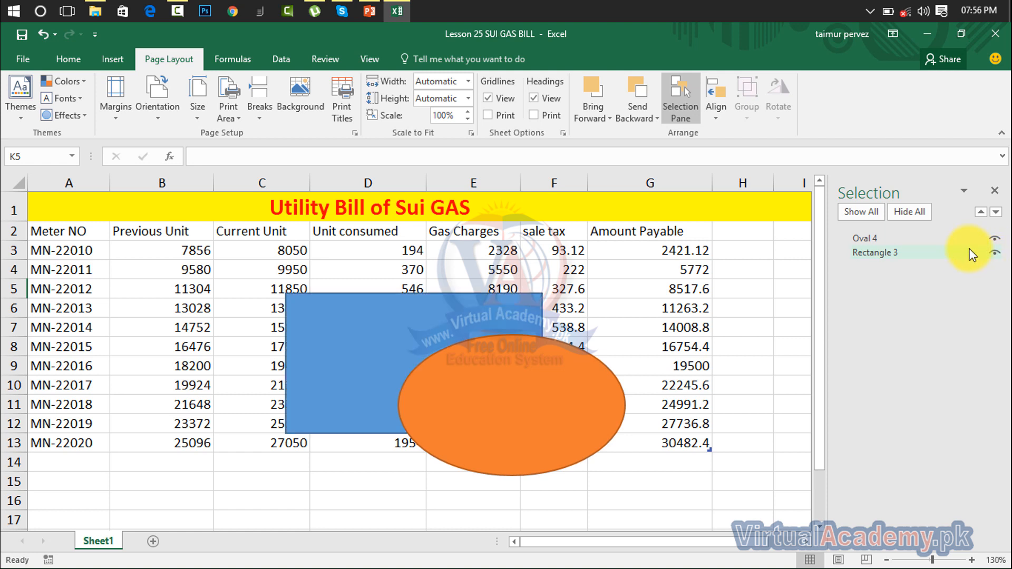
# - Hide all shapes at once, show them all again, and close the Selection pane
pyautogui.click(922, 217)
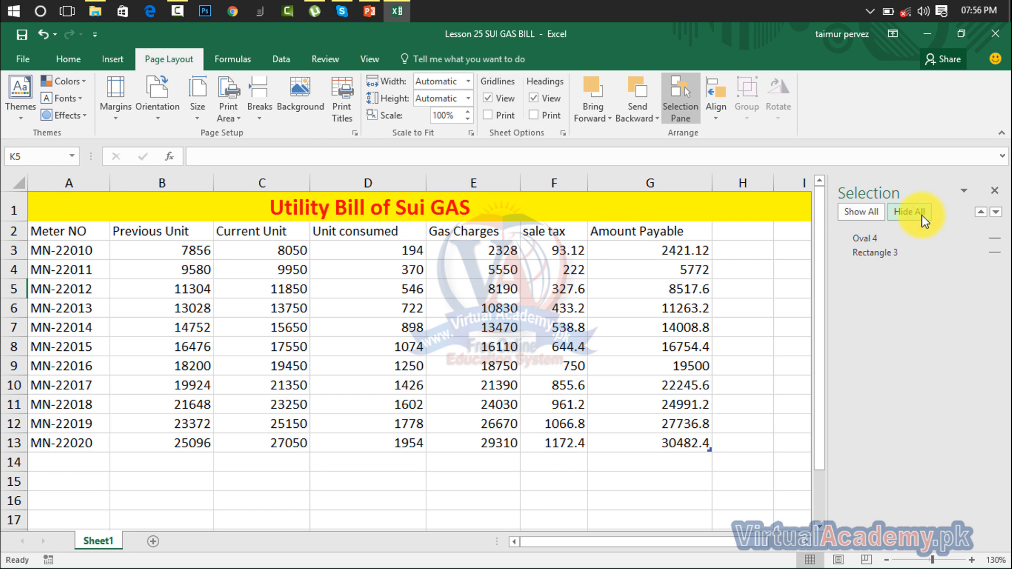
pyautogui.click(872, 213)
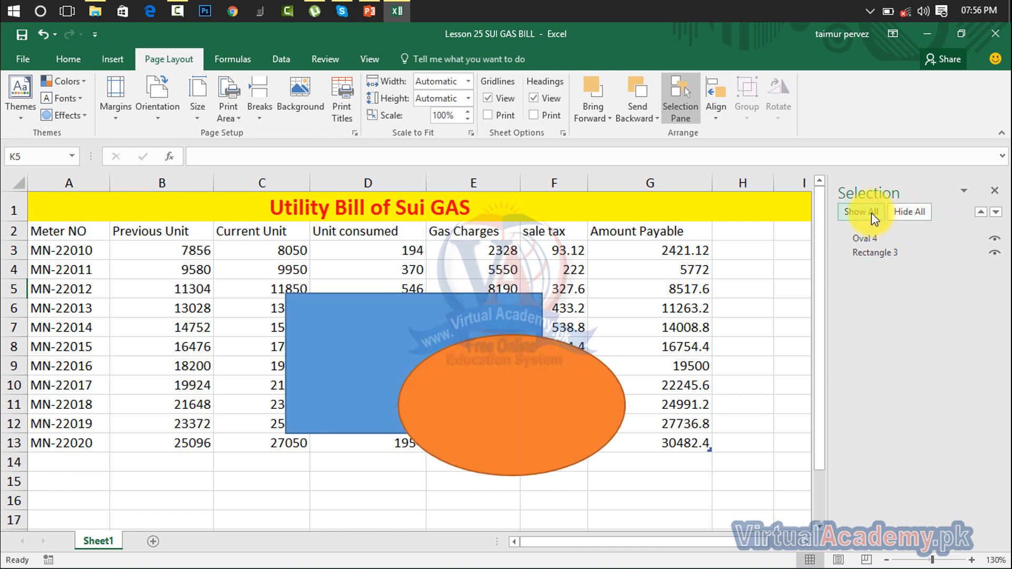
pyautogui.click(995, 191)
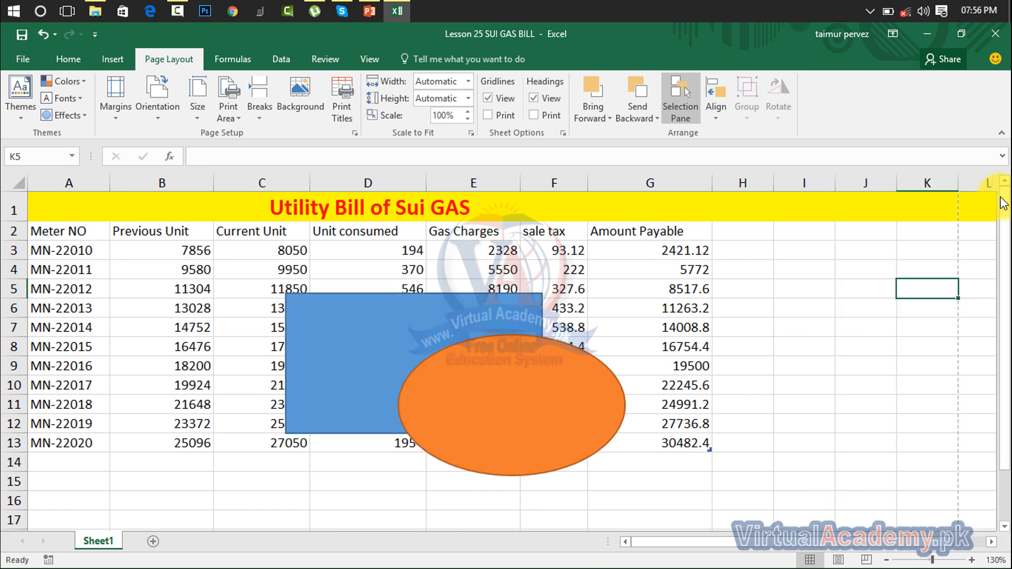
# - Select the blue rectangle, and switch View Gridlines off and on again from the alignment options
pyautogui.click(520, 408)
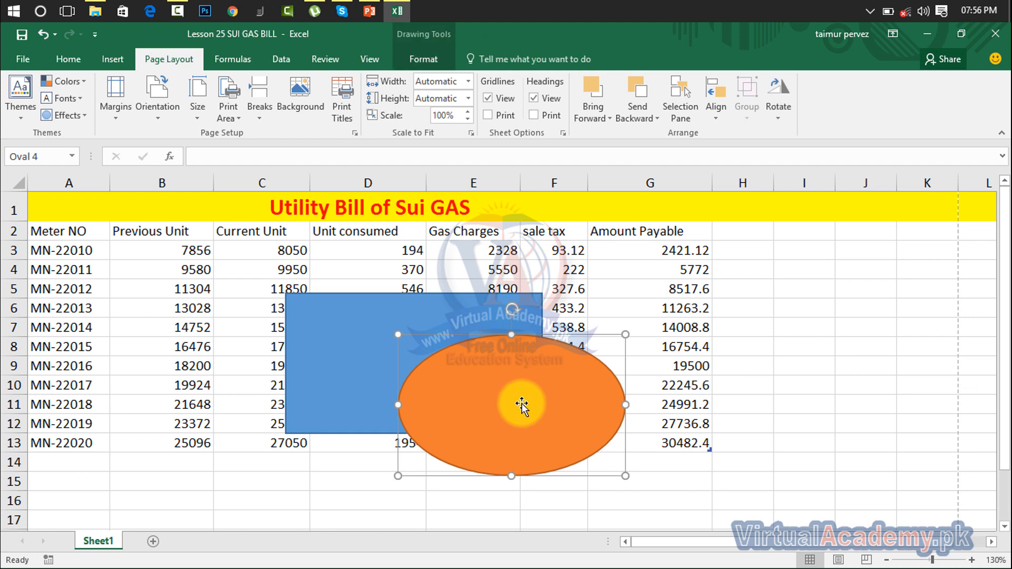
pyautogui.click(714, 122)
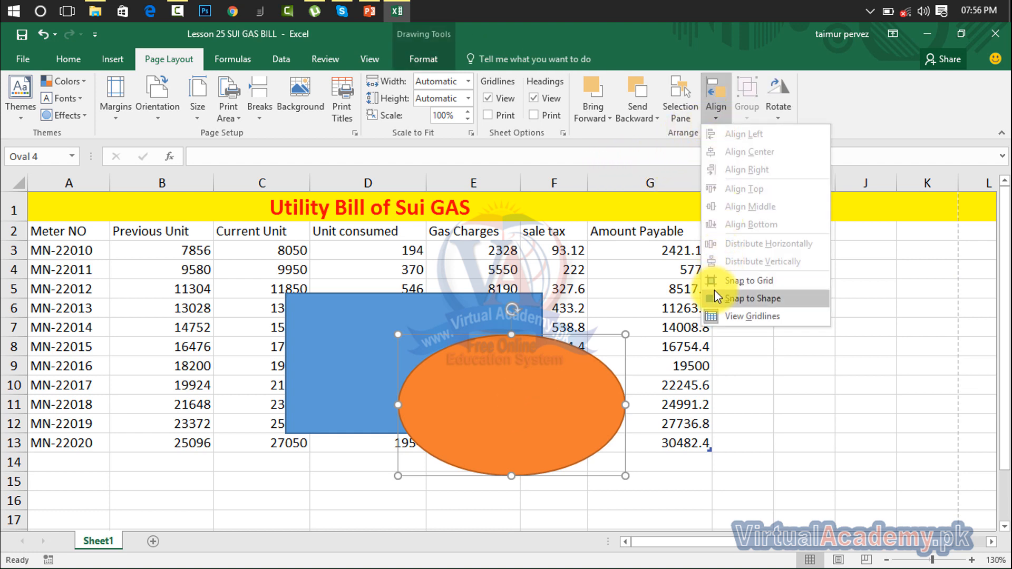
pyautogui.click(474, 322)
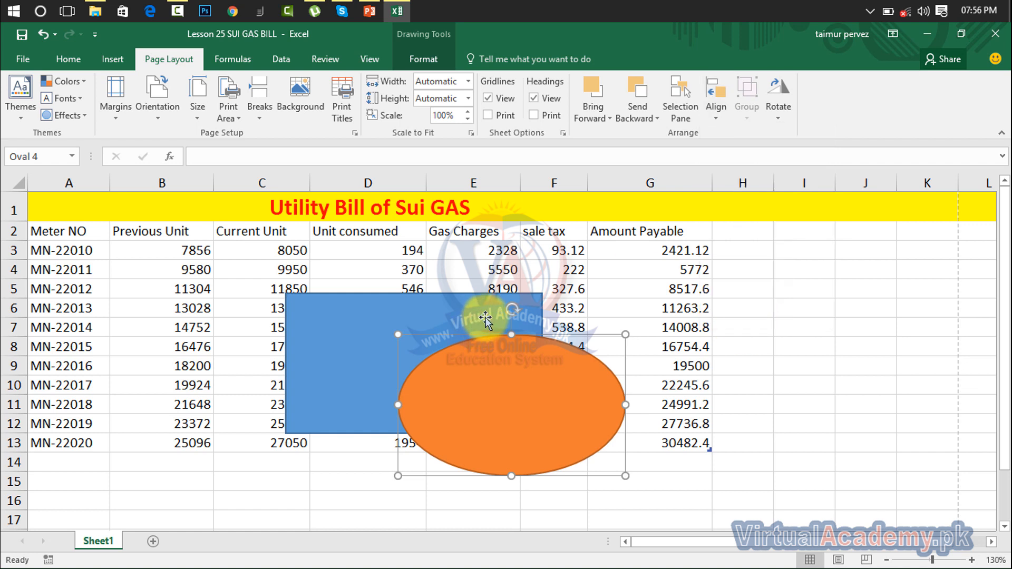
pyautogui.click(485, 318)
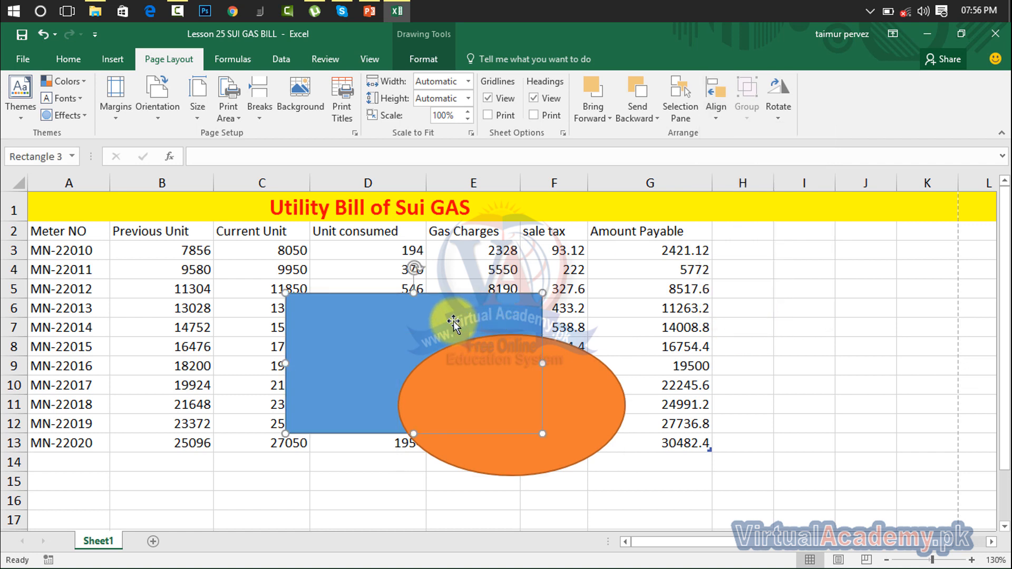
pyautogui.click(728, 121)
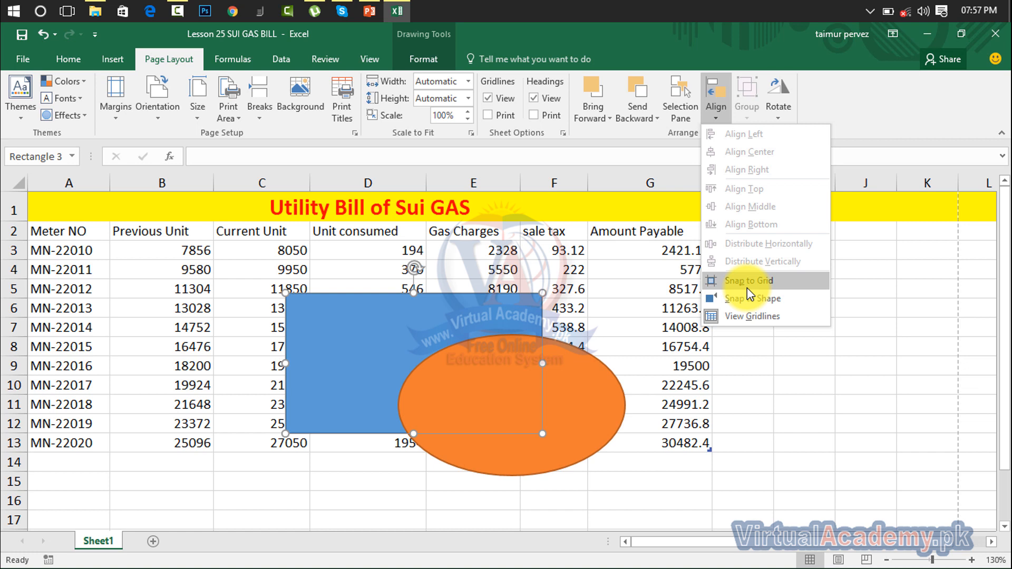
pyautogui.click(743, 316)
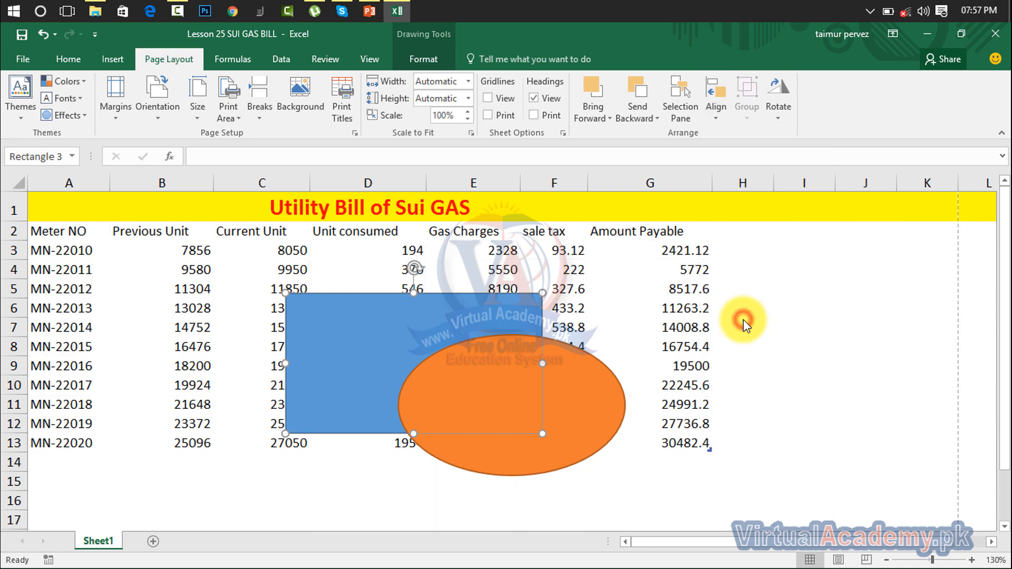
pyautogui.click(712, 115)
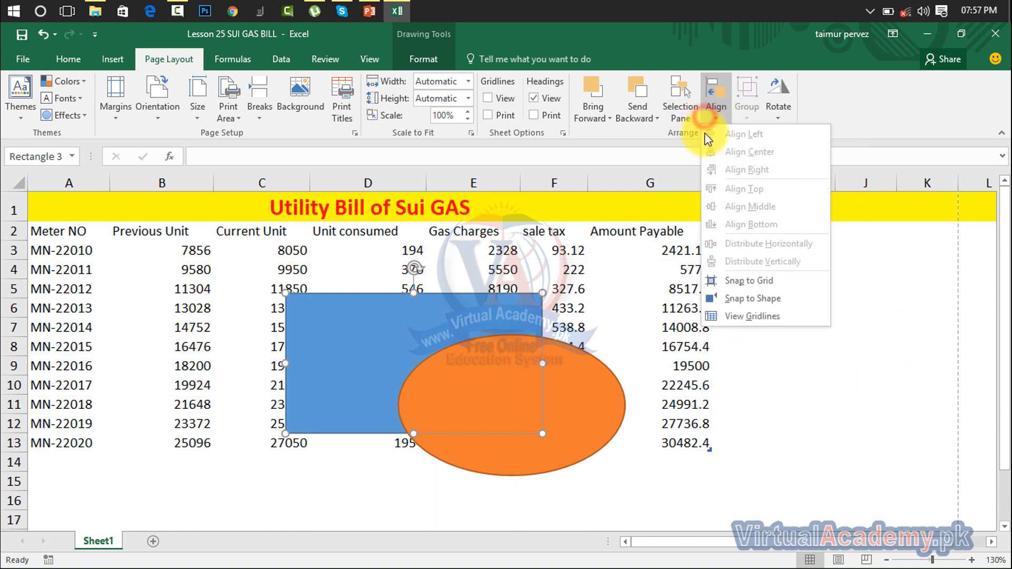
pyautogui.click(737, 319)
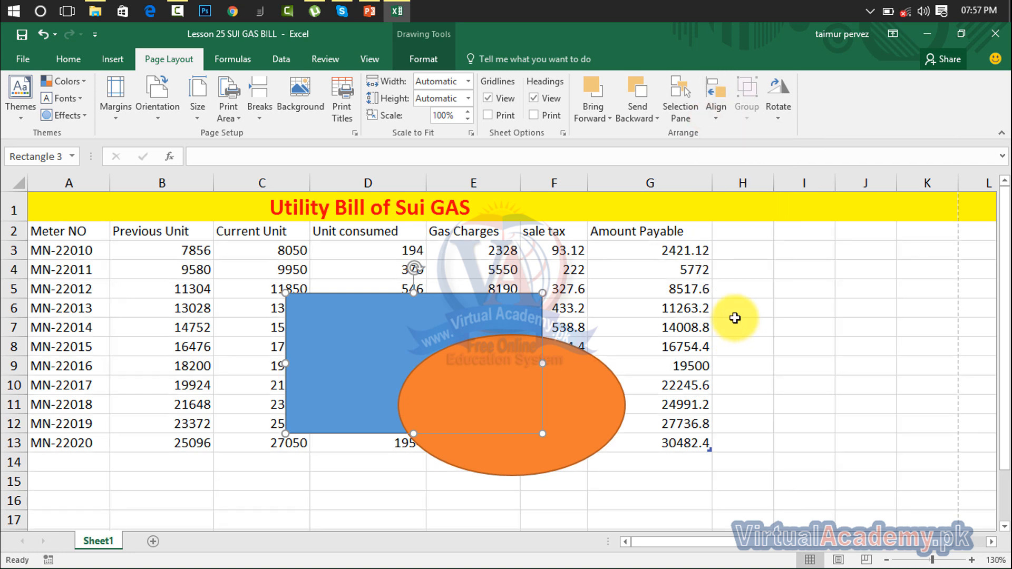
# - Turn on Snap to Grid and move the orange oval slightly up and to the right over the rectangle
pyautogui.click(717, 120)
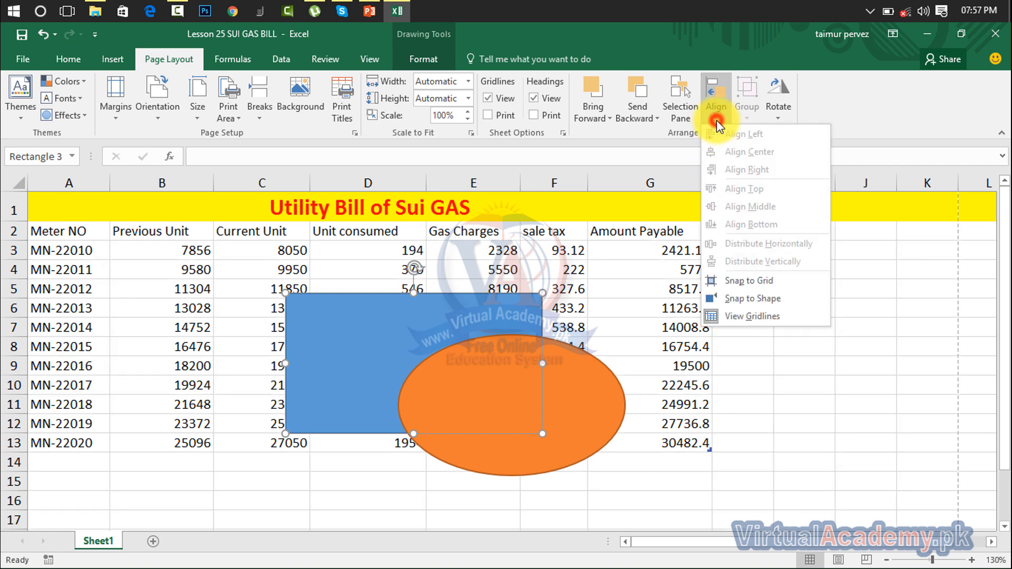
pyautogui.click(735, 286)
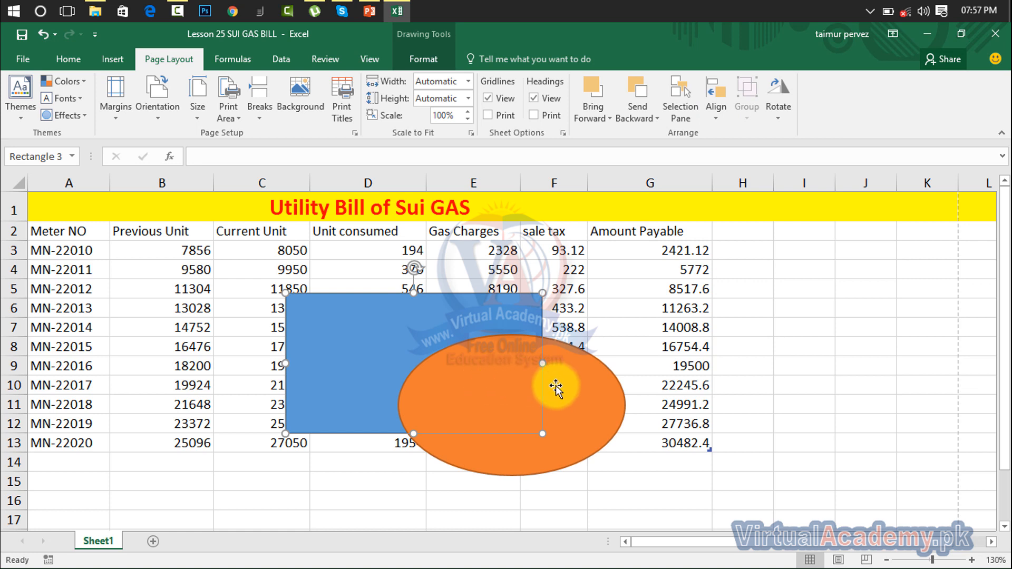
pyautogui.click(572, 389)
pyautogui.moveTo(572, 389); pyautogui.dragTo(604, 364)
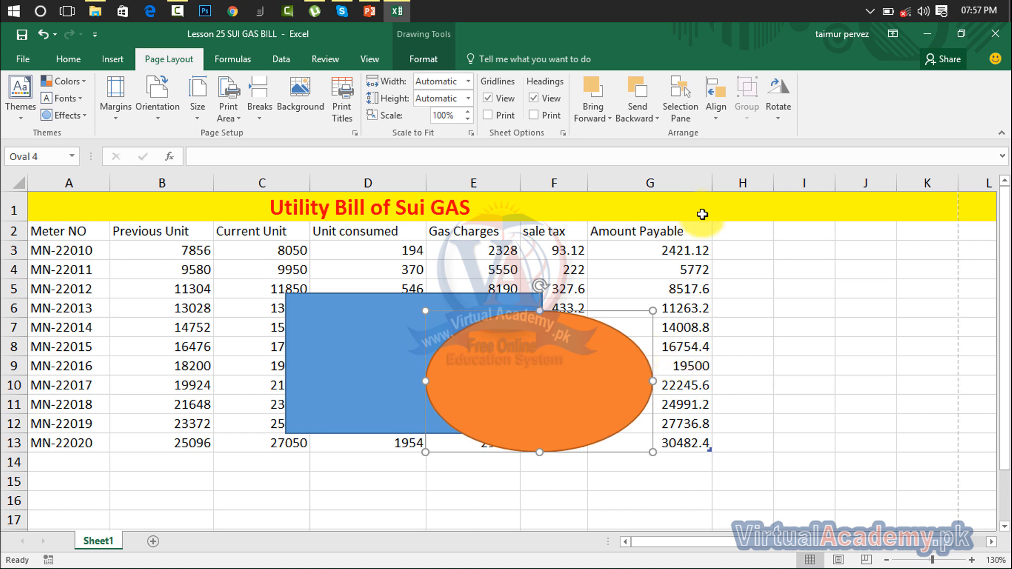
# - Turn on Snap to Shape and move the orange oval beside the blue rectangle's right edge, level with it
pyautogui.click(714, 111)
pyautogui.click(730, 298)
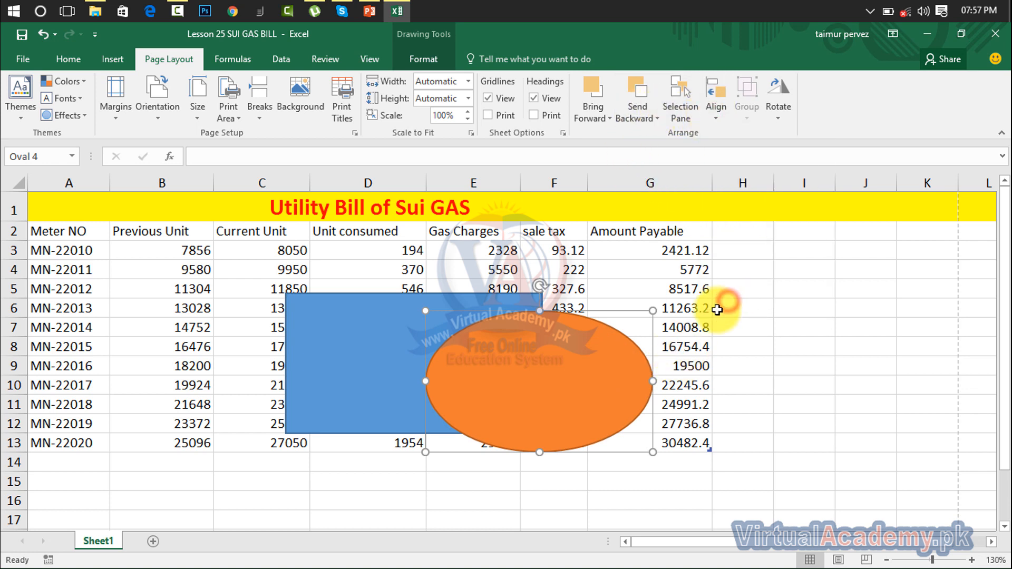
pyautogui.moveTo(564, 373); pyautogui.dragTo(650, 356)
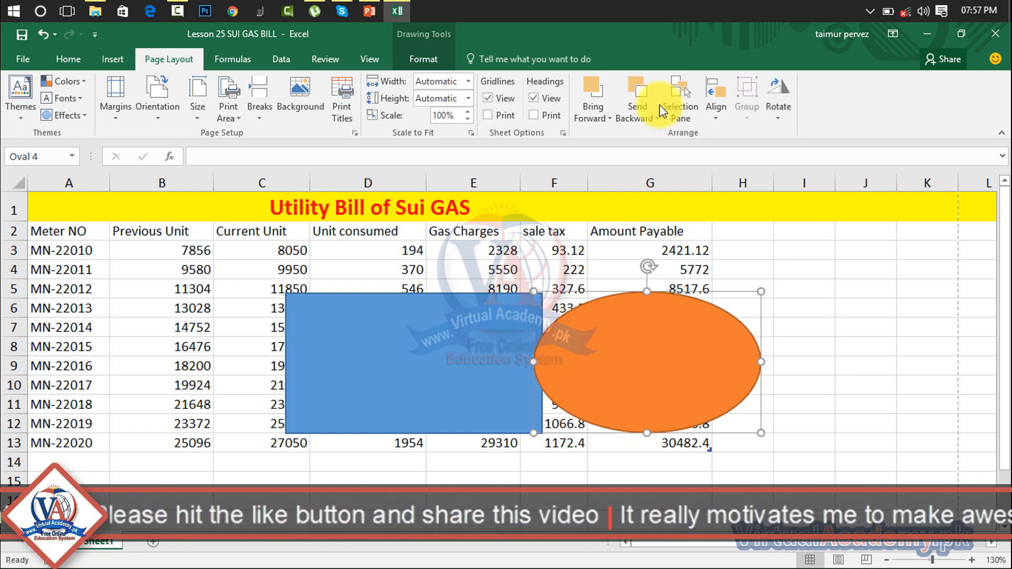
# - Turn off Snap to Shape and reposition the rectangle and oval side by side with a small gap between them
pyautogui.click(716, 111)
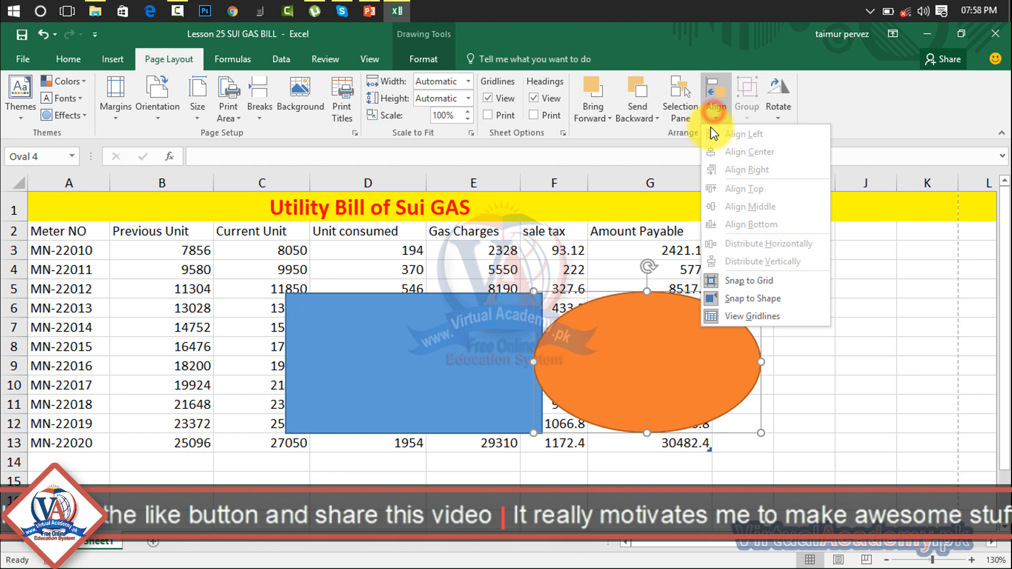
pyautogui.click(721, 298)
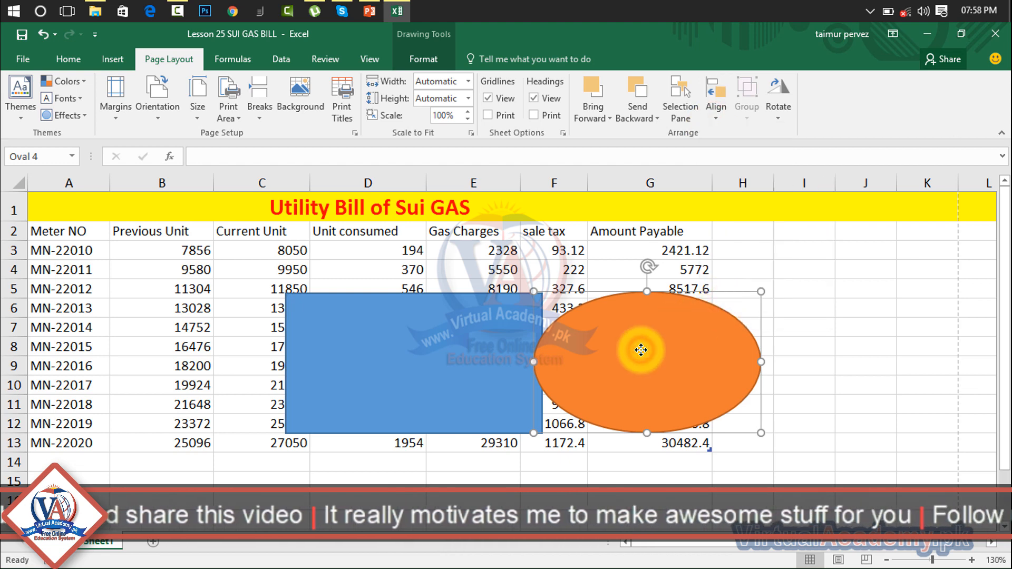
pyautogui.moveTo(641, 350); pyautogui.dragTo(714, 312)
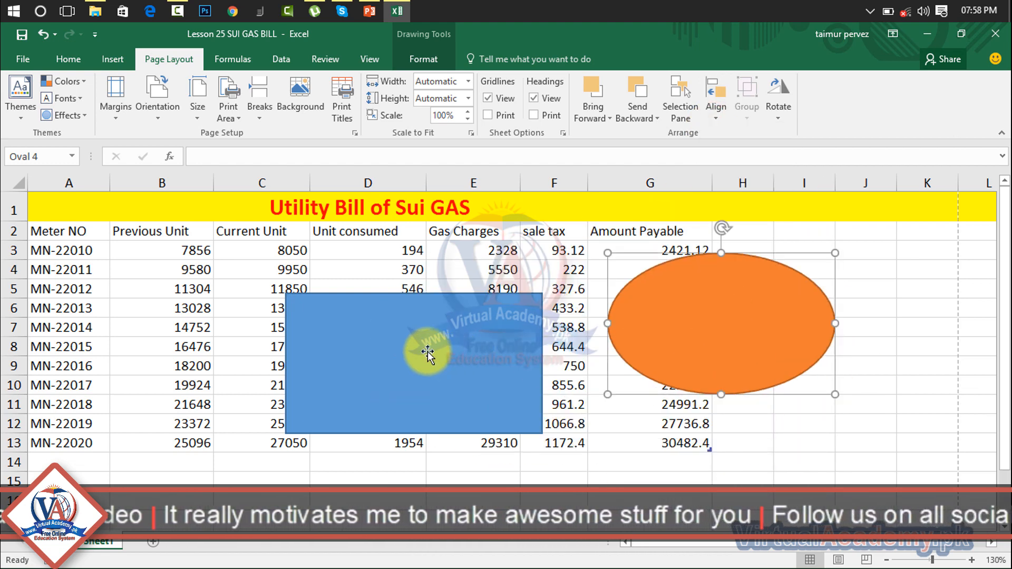
pyautogui.moveTo(430, 350); pyautogui.dragTo(452, 343)
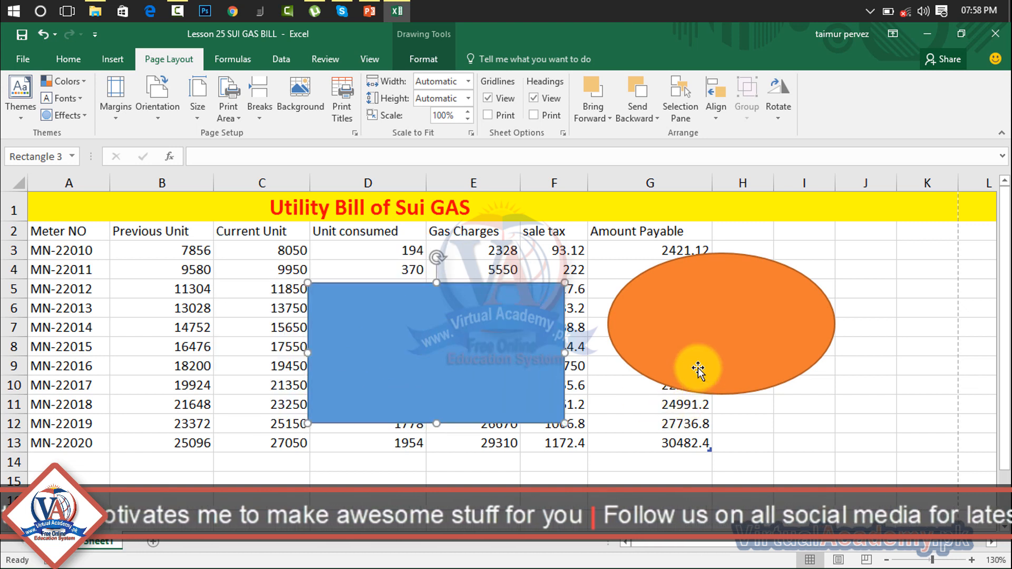
pyautogui.moveTo(698, 369); pyautogui.dragTo(674, 361)
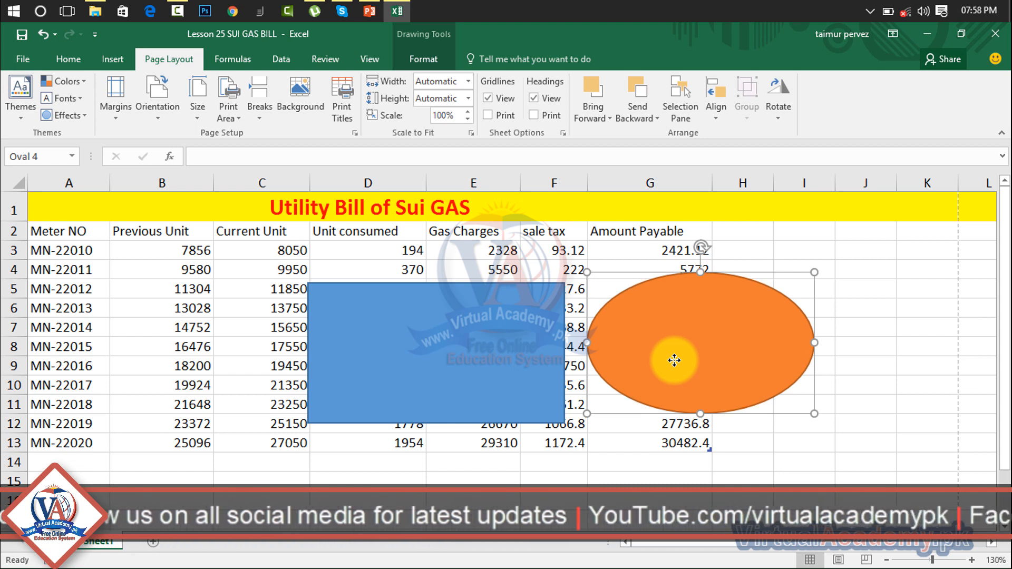
# - Group the orange oval and the blue rectangle into a single object
pyautogui.keyDown('ctrl'); pyautogui.click(514, 363); pyautogui.keyUp('ctrl')
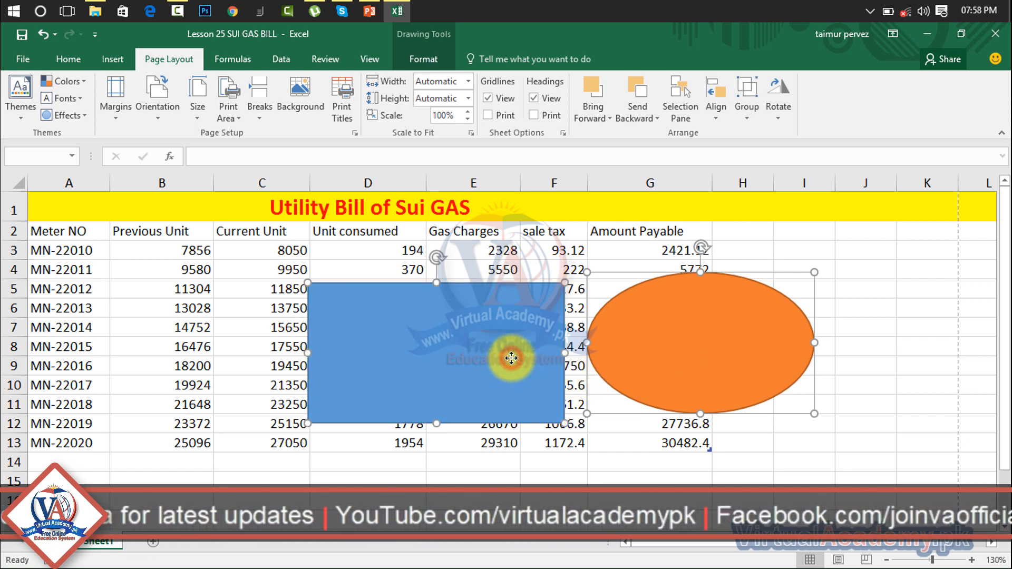
pyautogui.click(748, 122)
pyautogui.click(748, 135)
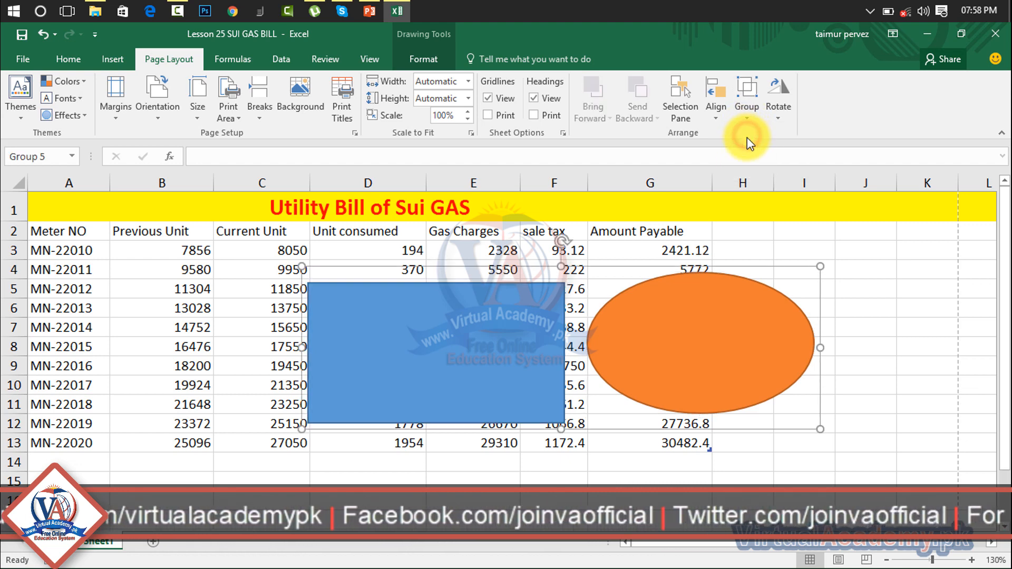
# - Move the grouped shapes slightly down and to the left, and set the group's rotation to 90°
pyautogui.moveTo(699, 330); pyautogui.dragTo(661, 361)
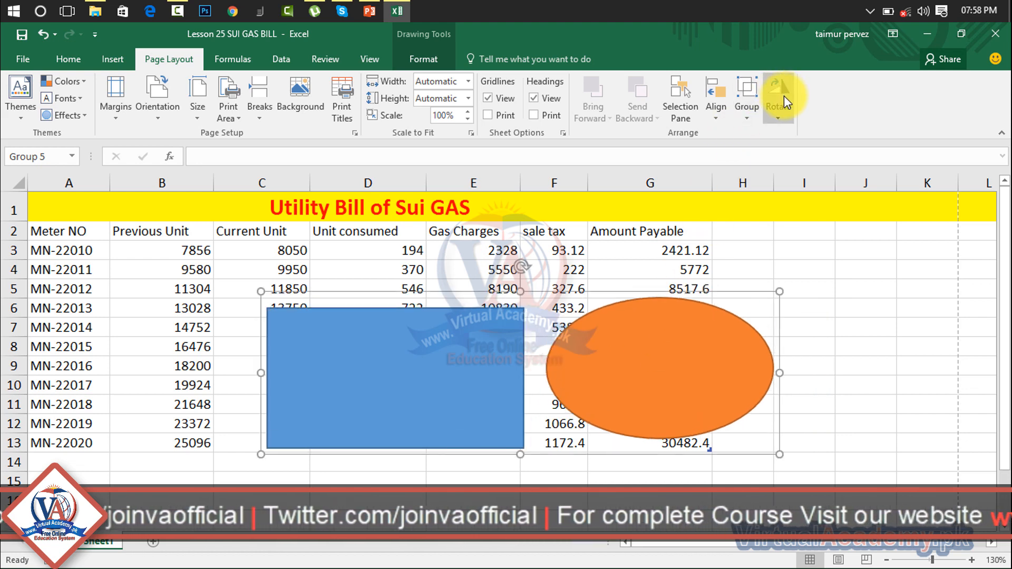
pyautogui.click(782, 109)
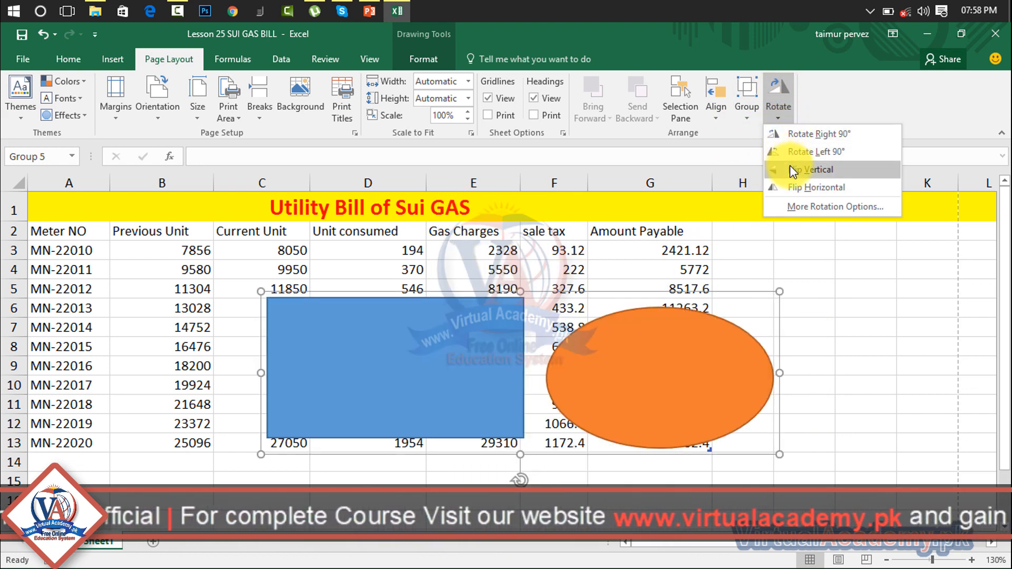
pyautogui.click(793, 206)
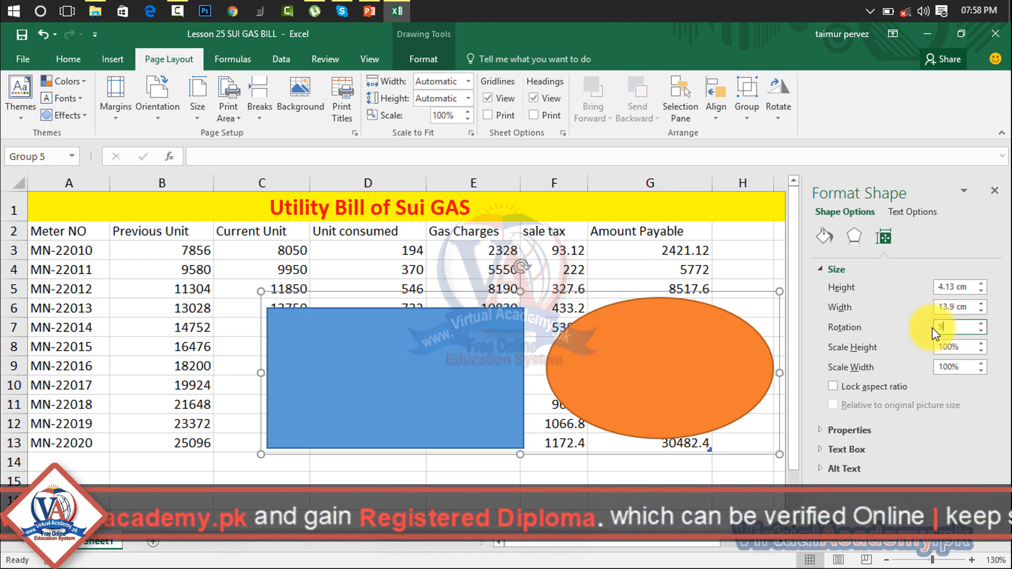
pyautogui.press('Return')
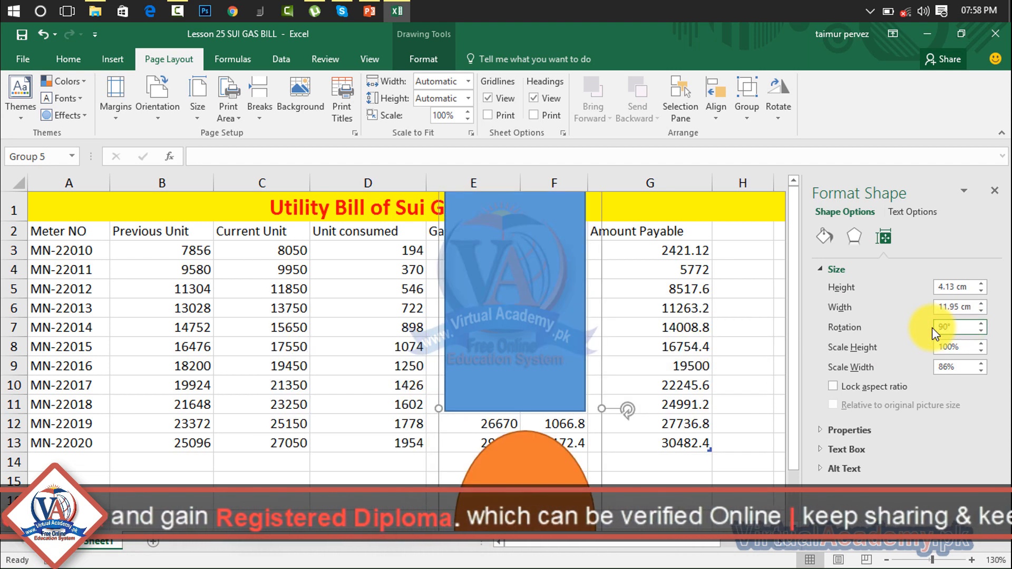
pyautogui.click(994, 192)
# - Rotate the grouped oval and rectangle right by a further 90°
pyautogui.click(759, 116)
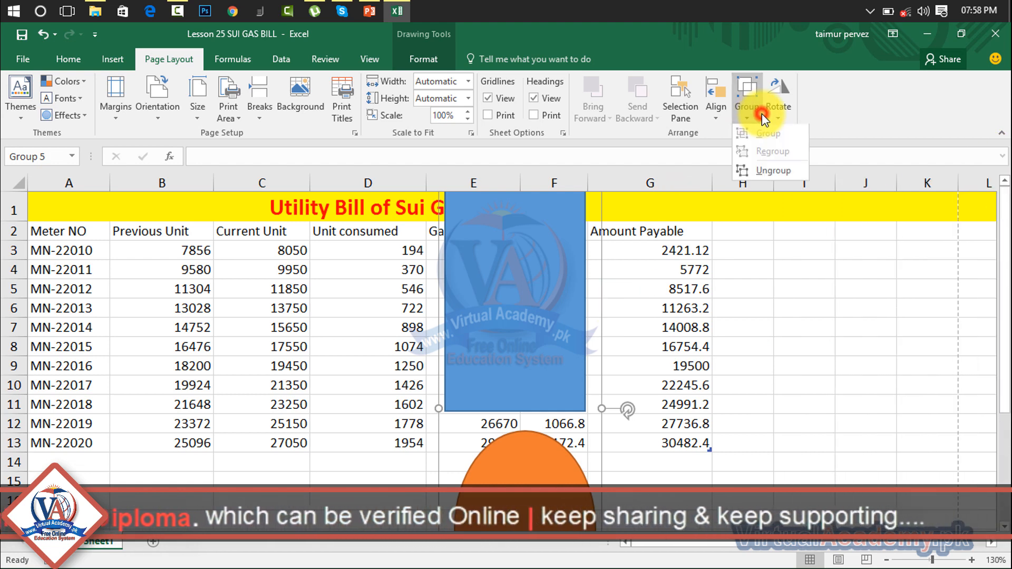
pyautogui.click(765, 113)
pyautogui.click(769, 113)
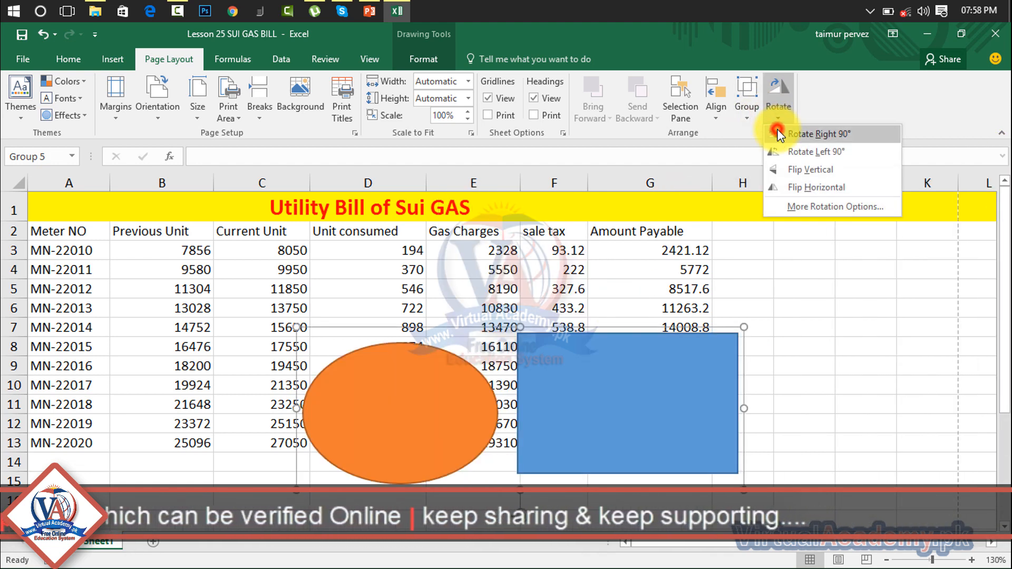
pyautogui.click(779, 135)
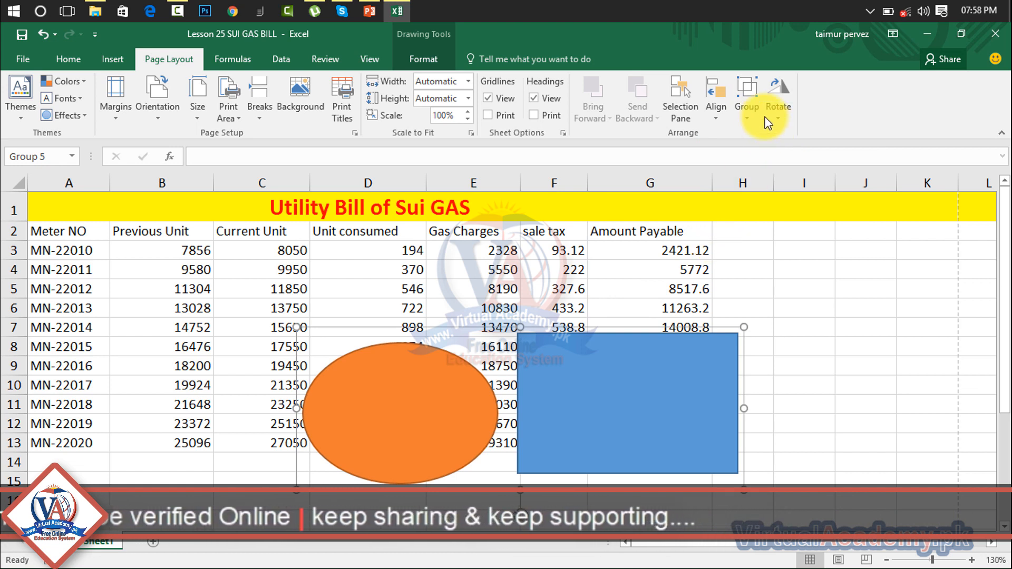
# - Ungroup the orange oval and blue rectangle into separate shapes and deselect them
pyautogui.click(746, 110)
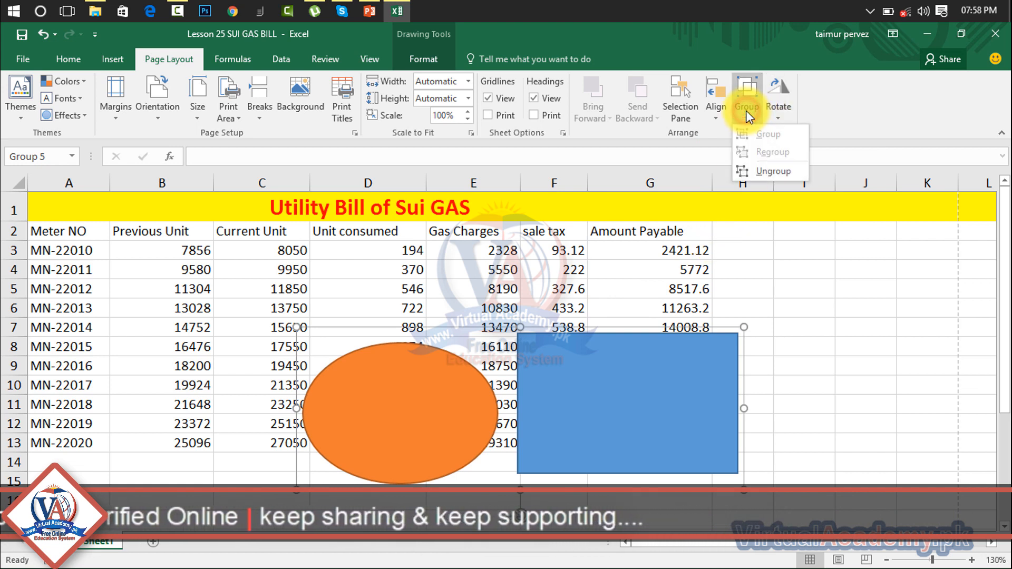
pyautogui.click(760, 167)
pyautogui.click(819, 300)
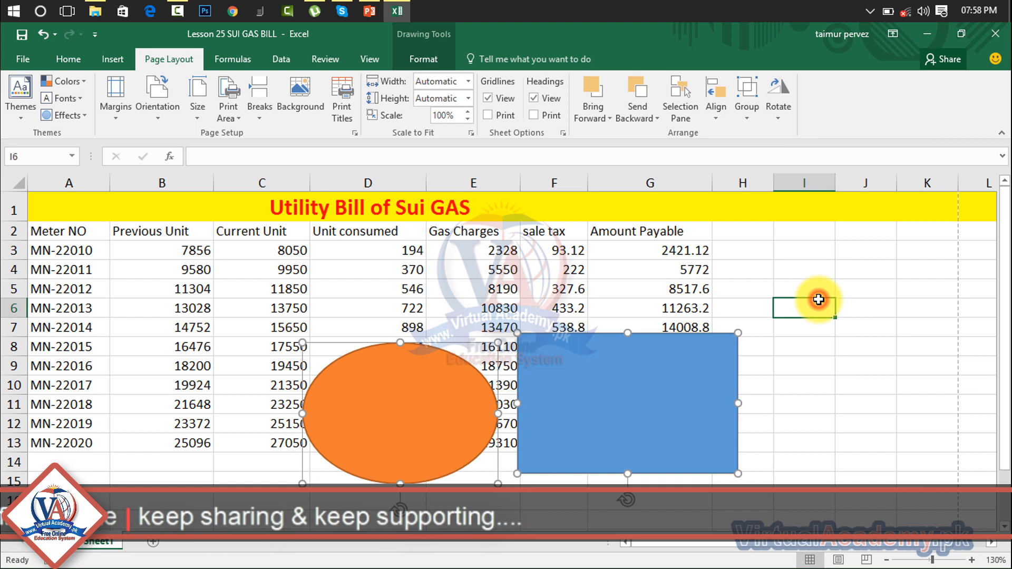
# - Flip only the blue rectangle vertically
pyautogui.click(623, 380)
pyautogui.click(782, 115)
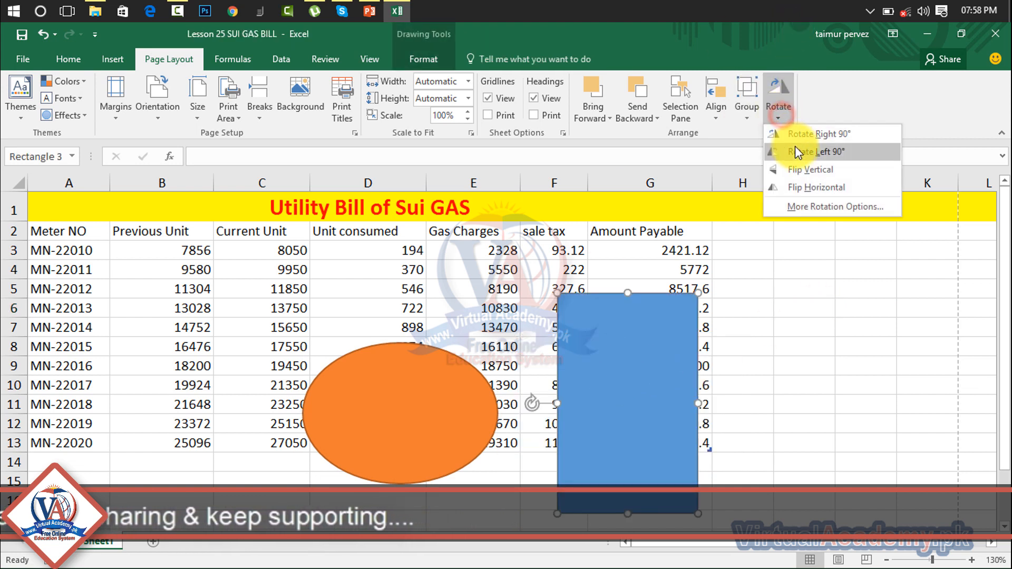
pyautogui.click(795, 167)
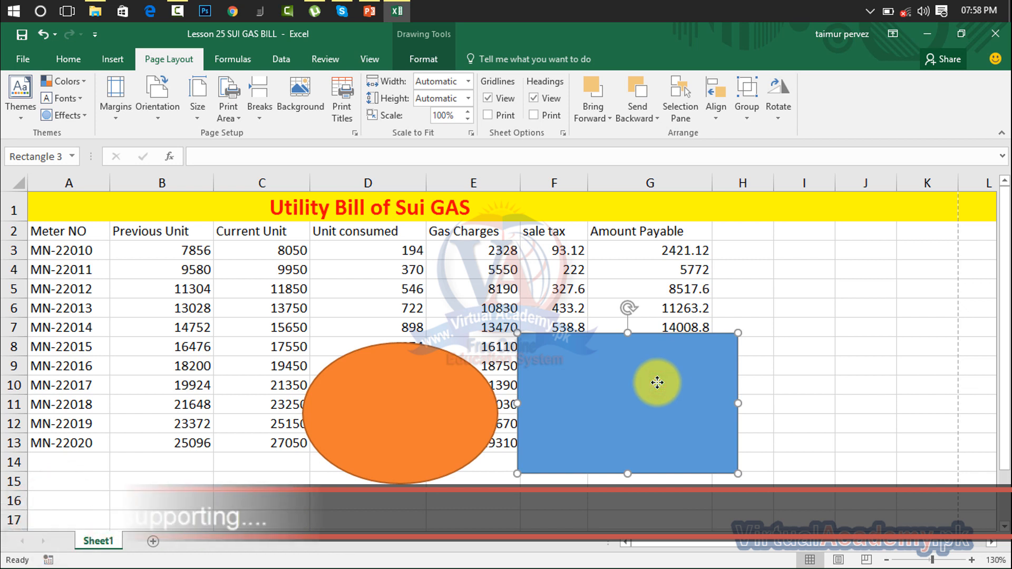
# - Delete the blue rectangle and the orange oval from the gas bill sheet
pyautogui.press('Delete')
pyautogui.click(450, 391)
pyautogui.press('Delete')
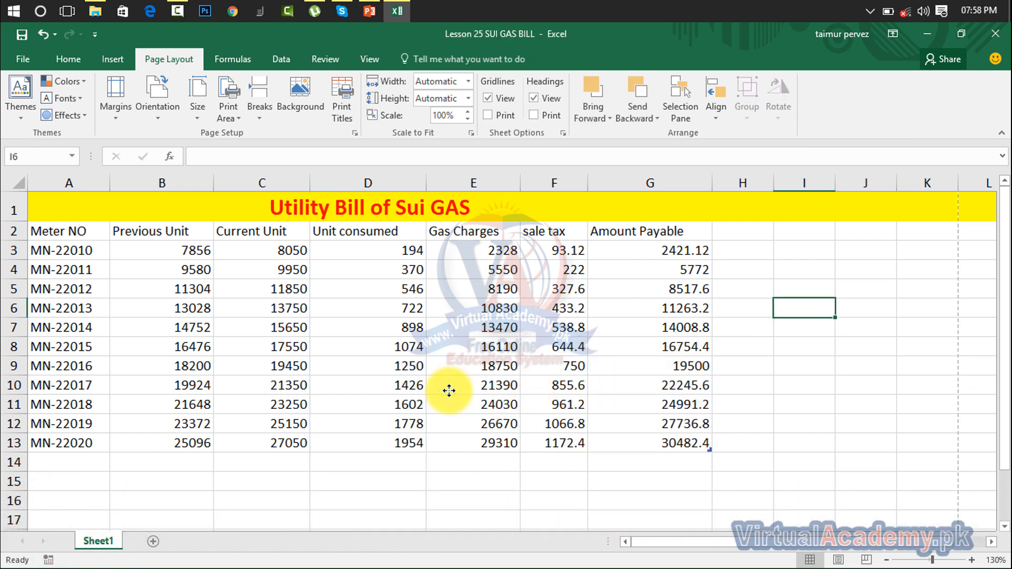